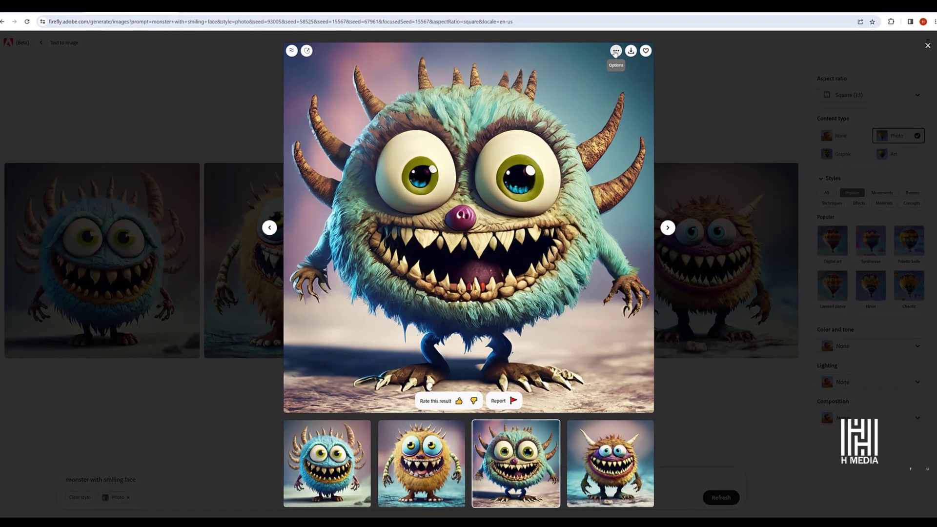
- Show the monster image's Submit and Copy sharing options, then close them
left_click(613, 51)
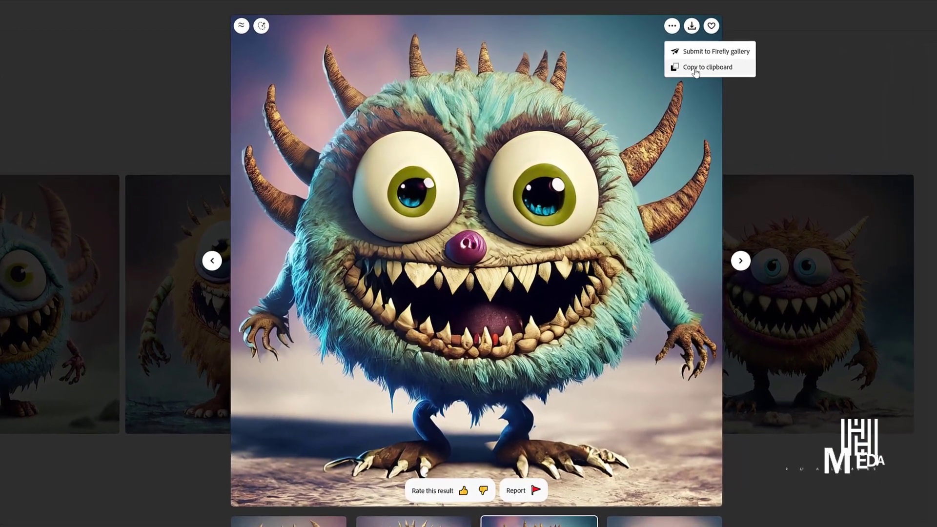
left_click(701, 67)
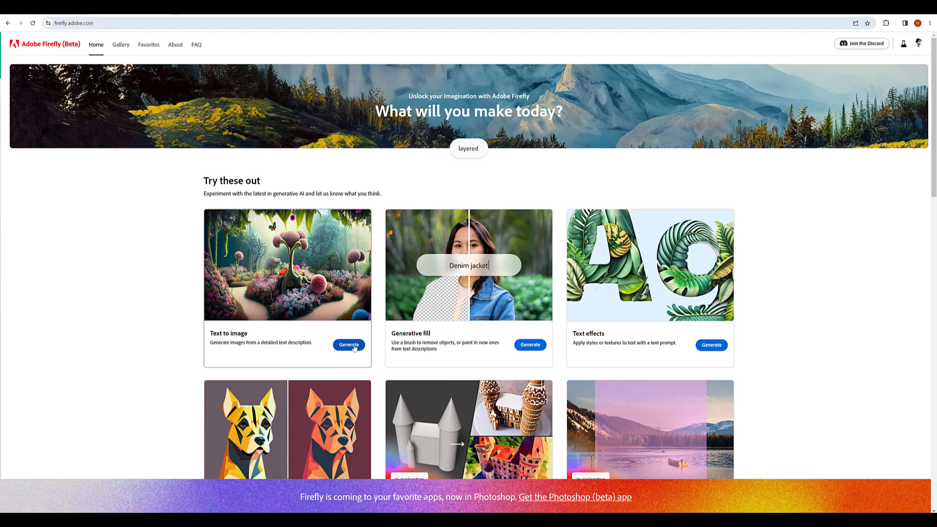
- Open the Text to image generator and browse the sample gallery, reading image prompts
left_click(349, 345)
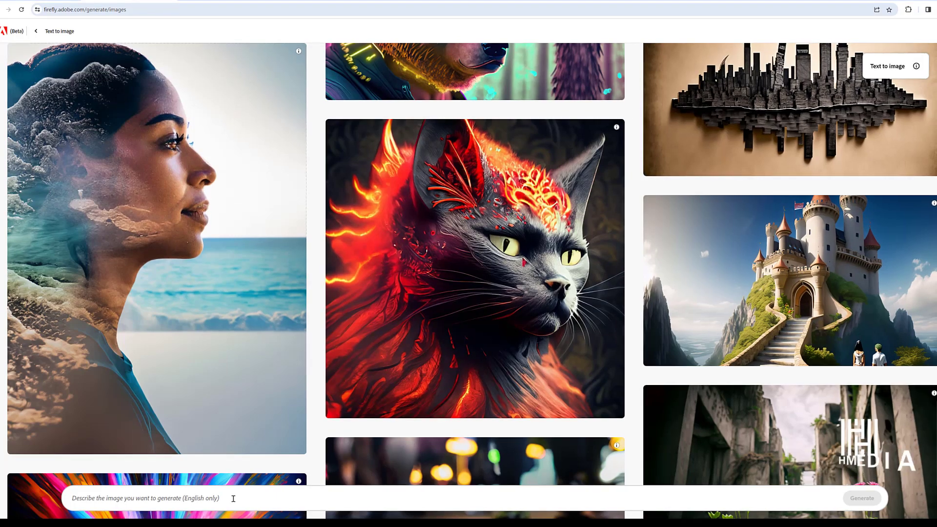
mouse_move(255, 349)
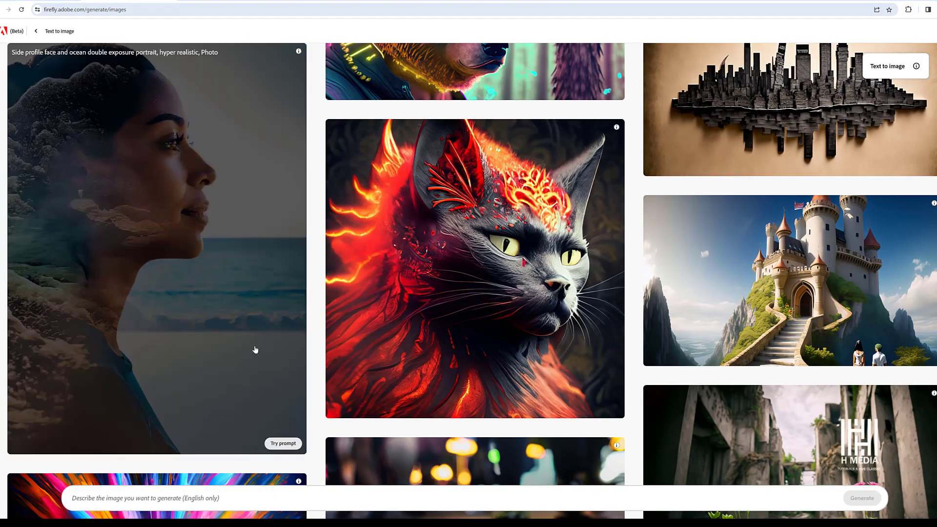
mouse_move(510, 317)
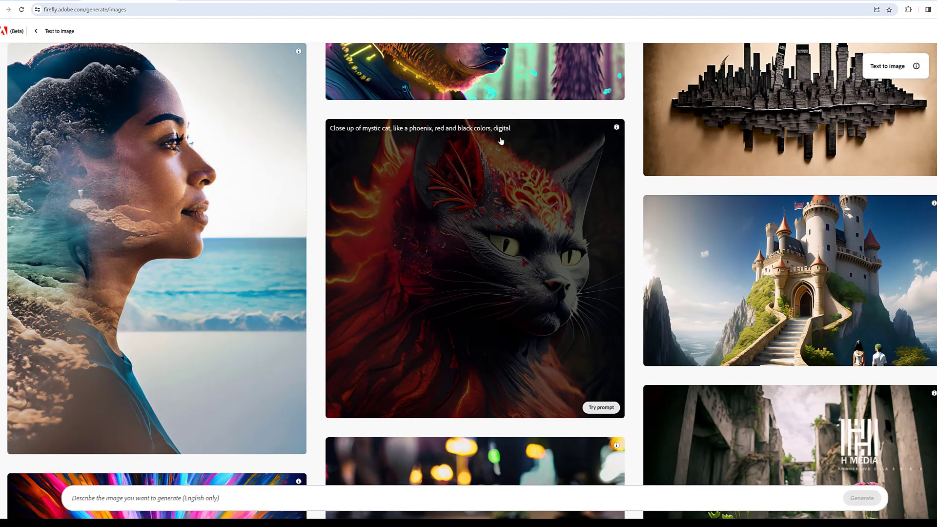
scroll(516, 244, "up", 5)
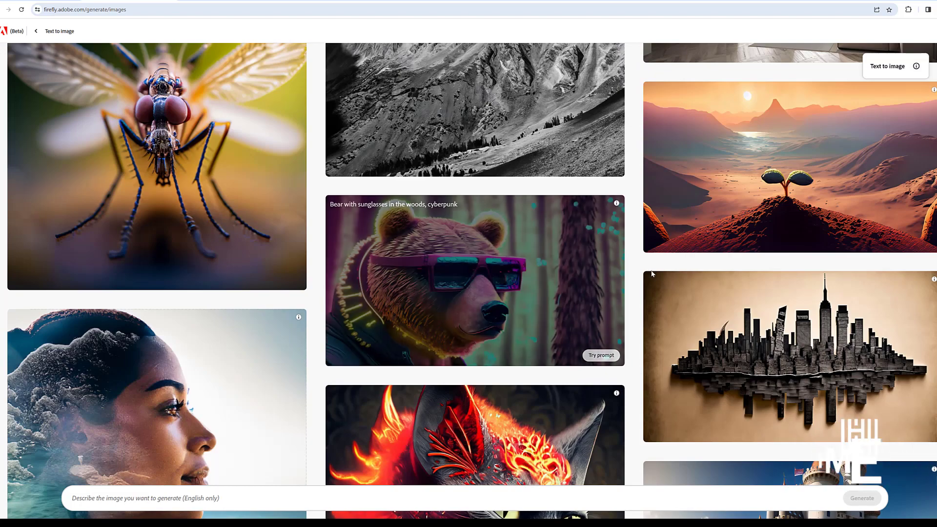
scroll(527, 259, "up", 10)
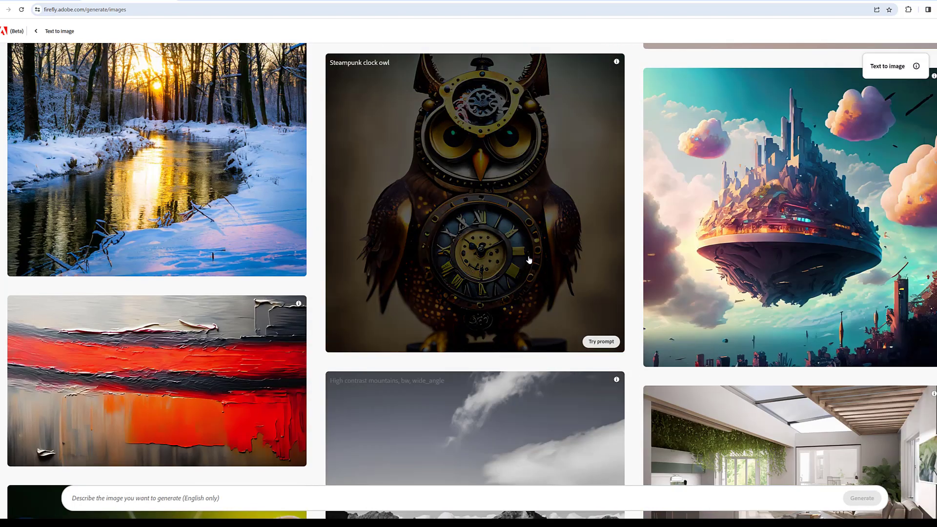
scroll(529, 259, "up", 12)
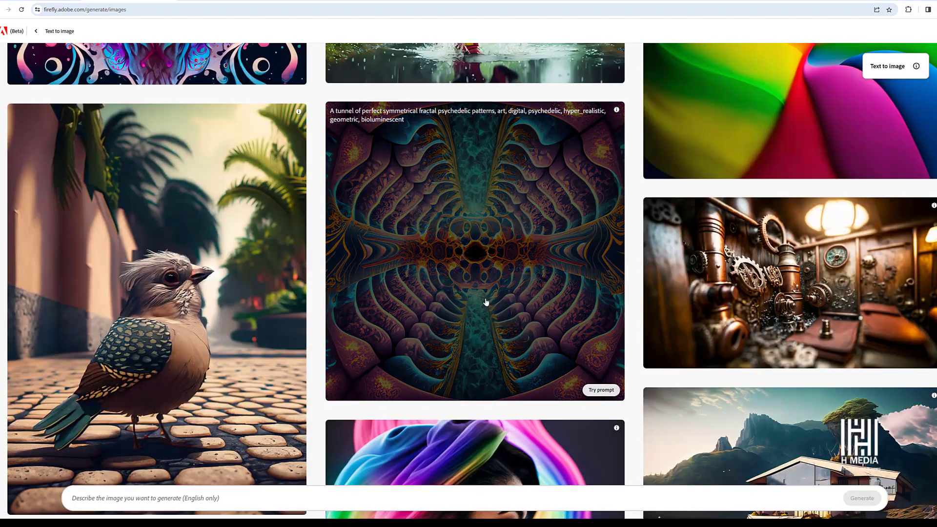
scroll(389, 282, "up", 15)
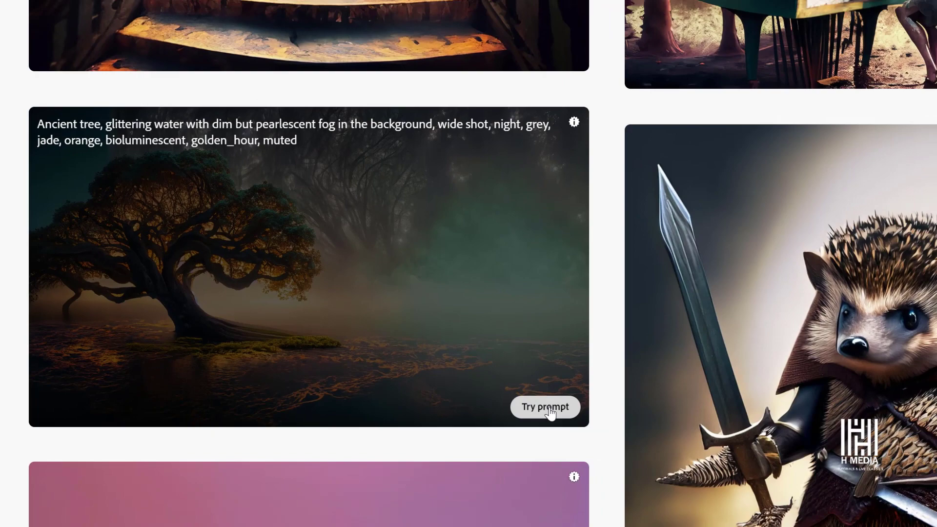
- Generate from the ancient tree prompt and confirm the Widescreen (16:9) aspect ratio
left_click(550, 408)
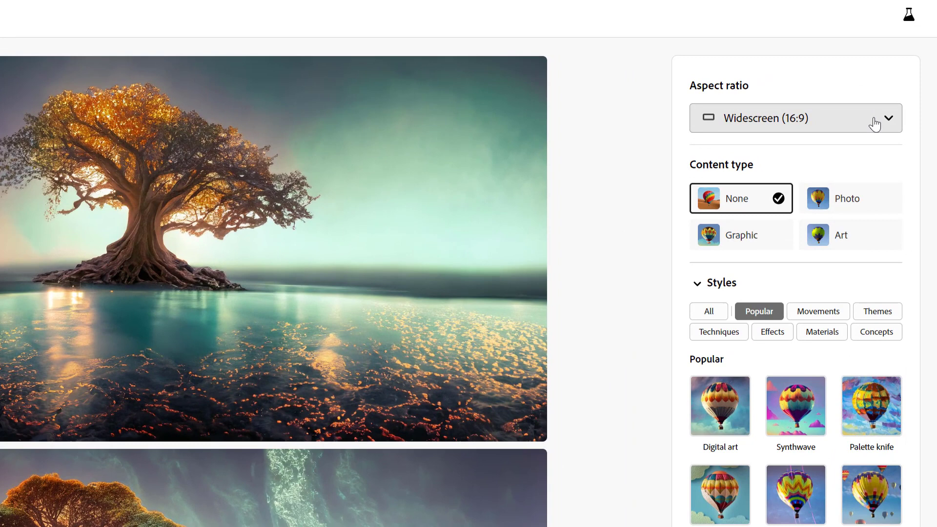
left_click(874, 122)
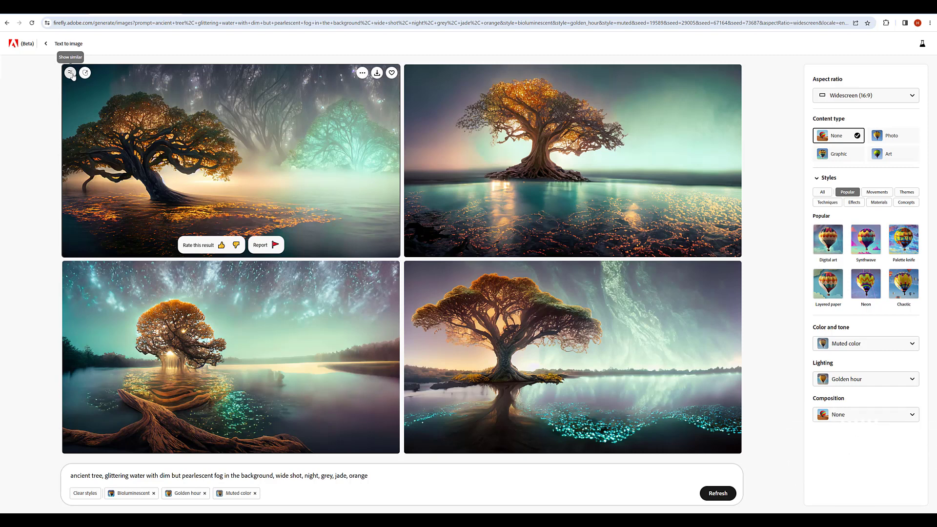
- Make variations of the first tree, cycle content type Photo, Art, Graphic, and drop Muted color
left_click(71, 74)
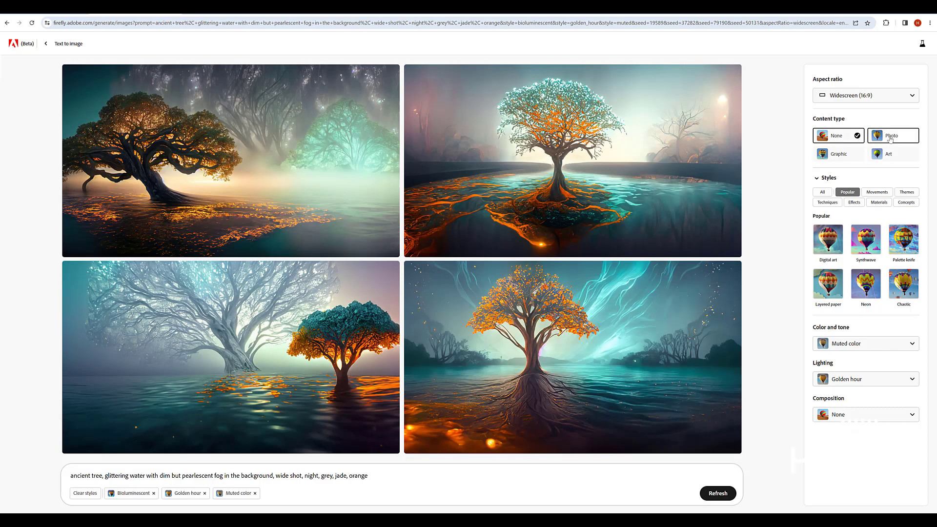
left_click(890, 137)
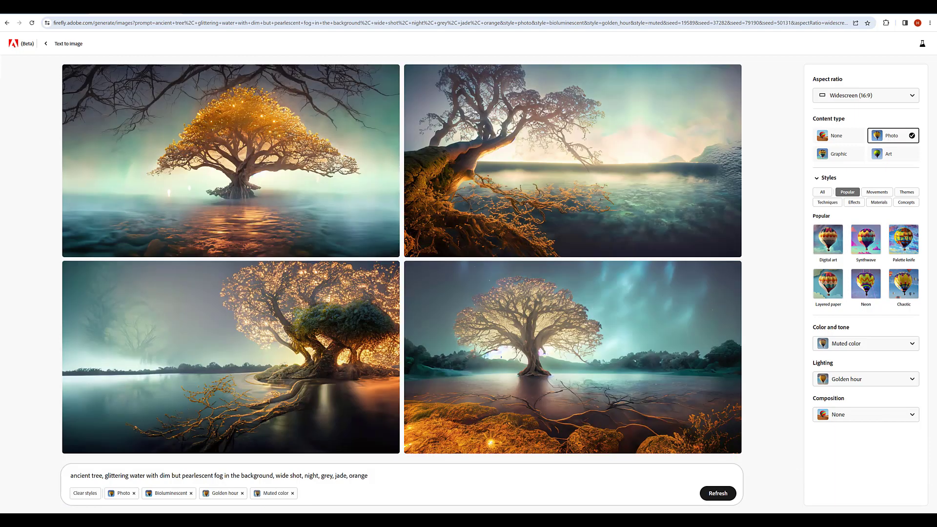
mouse_move(368, 328)
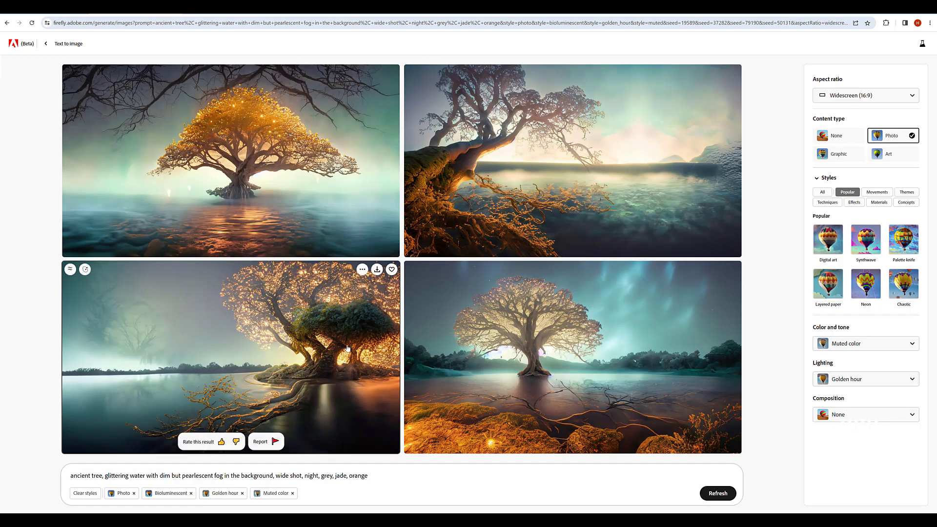
left_click(888, 157)
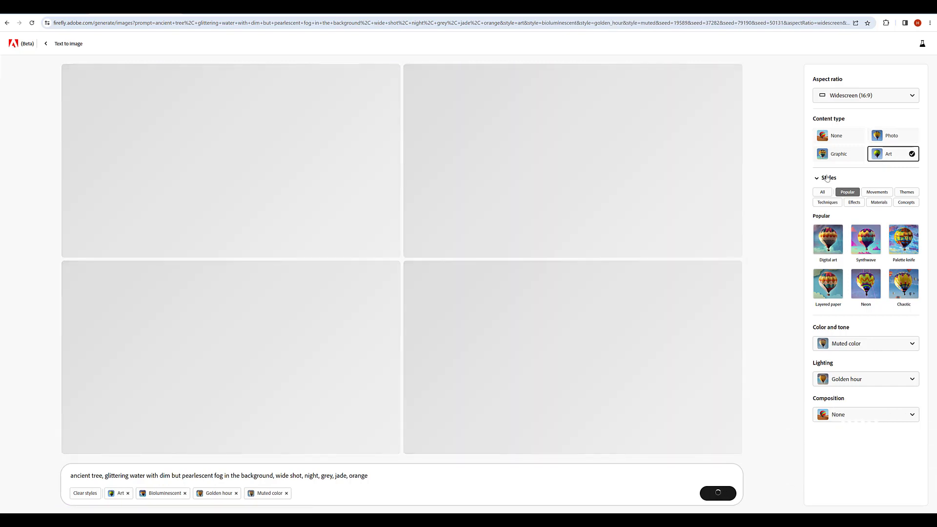
left_click(838, 154)
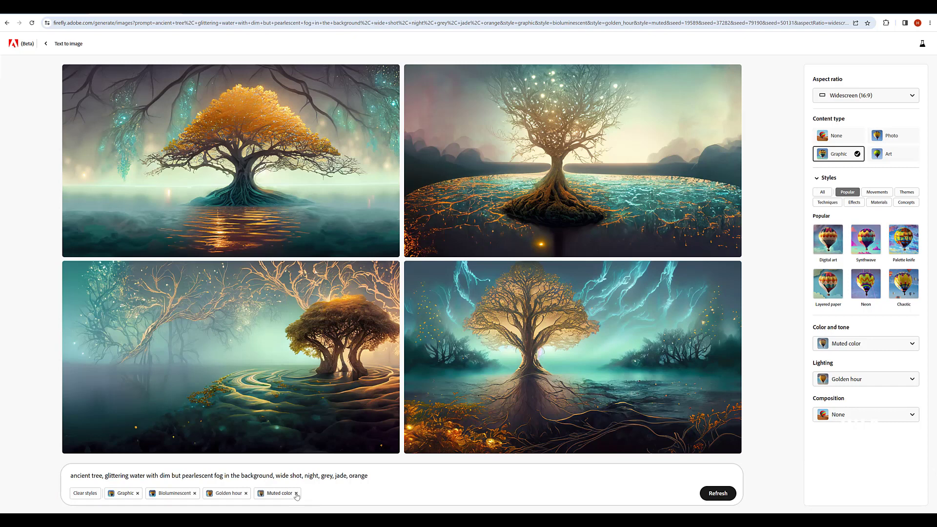
left_click(296, 494)
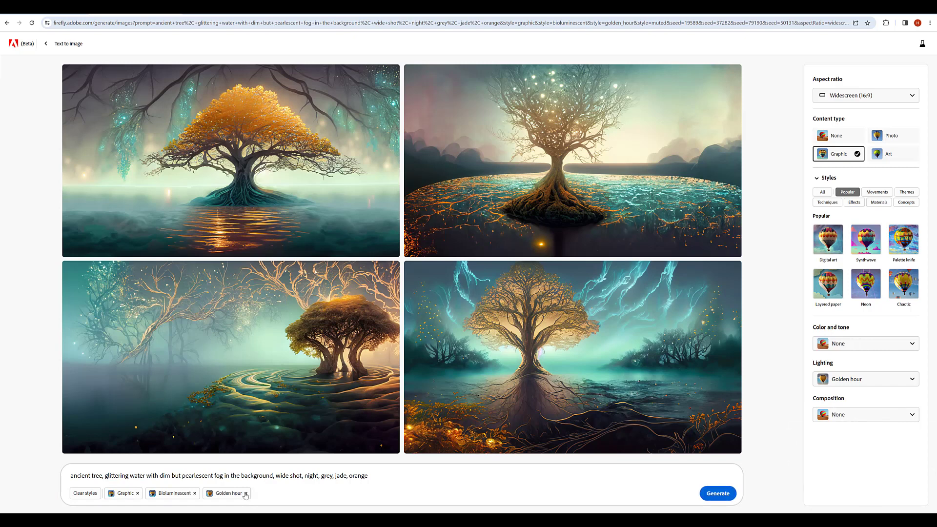
- Replace Golden hour and Bioluminescent with Warm tone and generate from the 'Day light' prompt
left_click(246, 493)
left_click(194, 493)
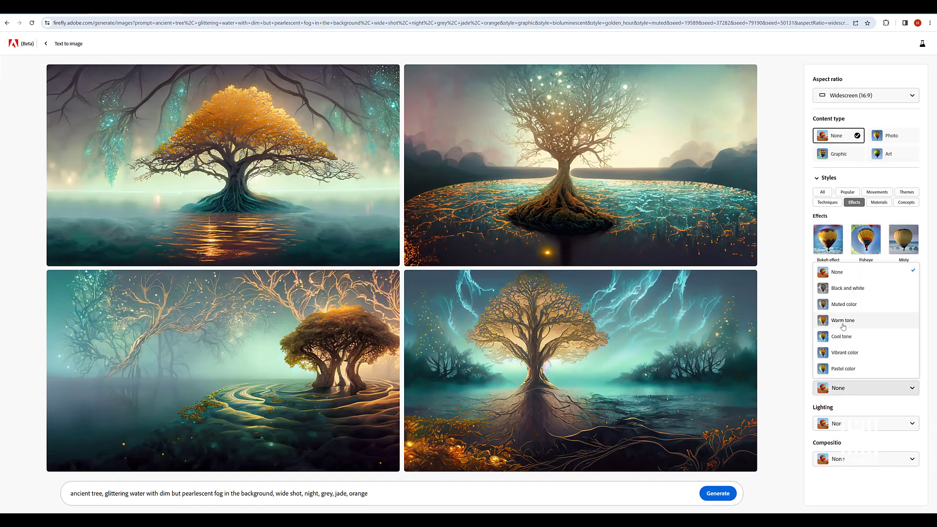
left_click(843, 324)
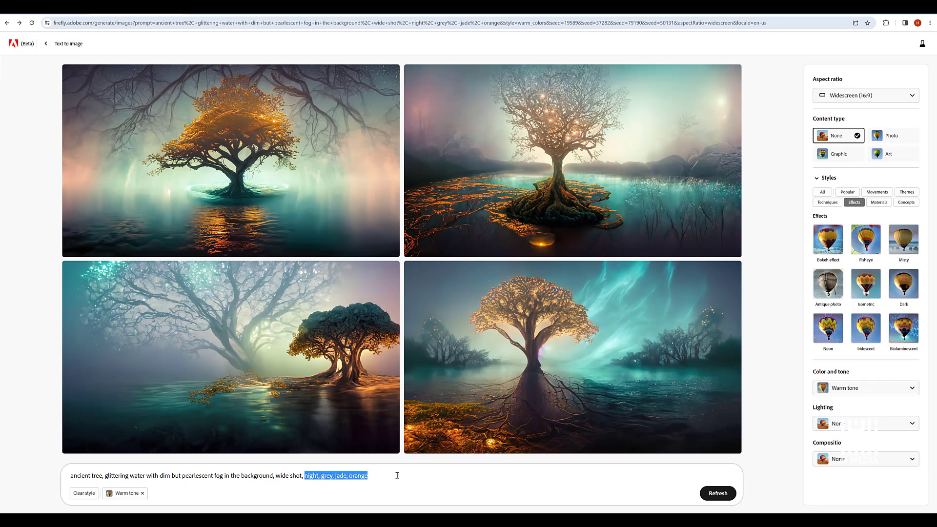
type("Day l")
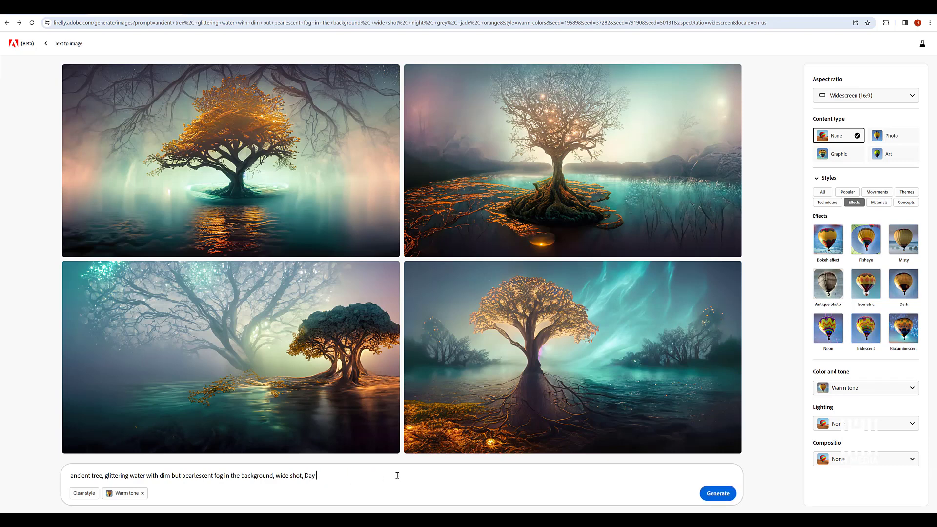
type("ight")
left_click(710, 495)
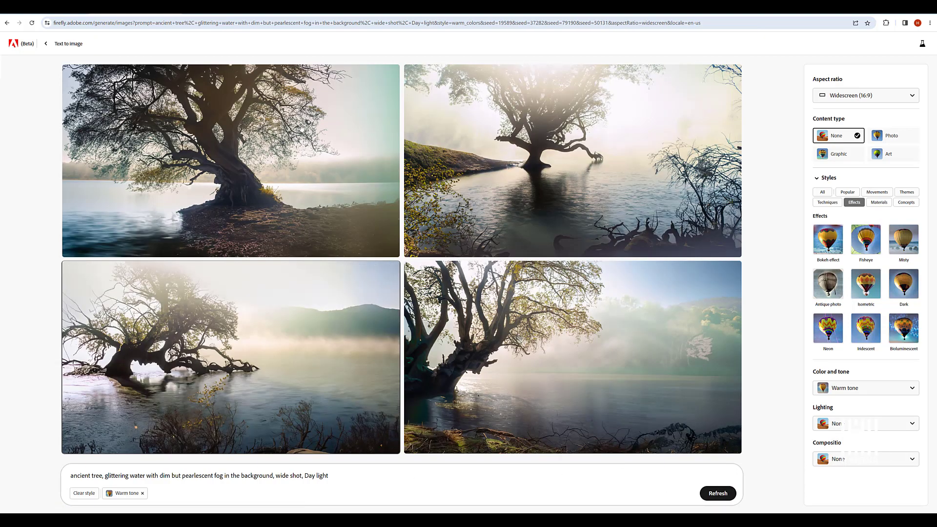
- Step through the four enlarged tree images, close the viewer, and show the Lighting choices
left_click(301, 127)
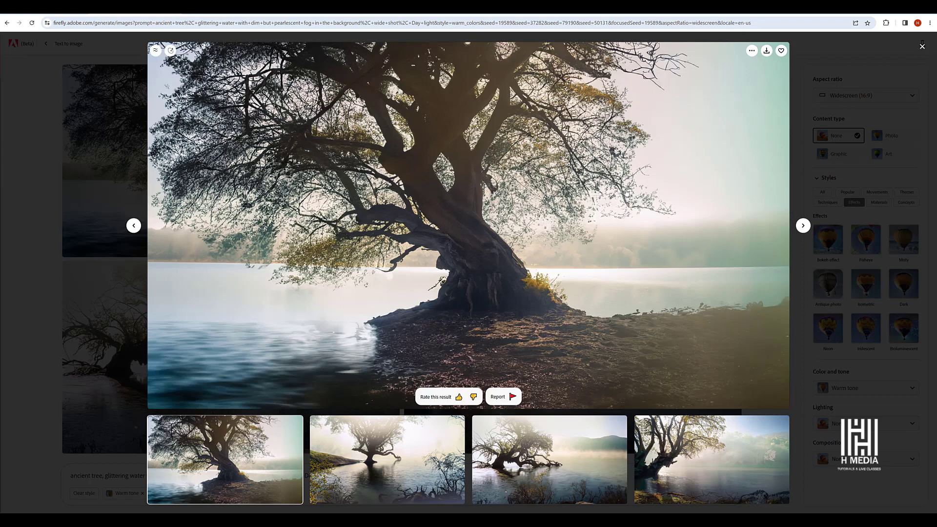
double_click(804, 226)
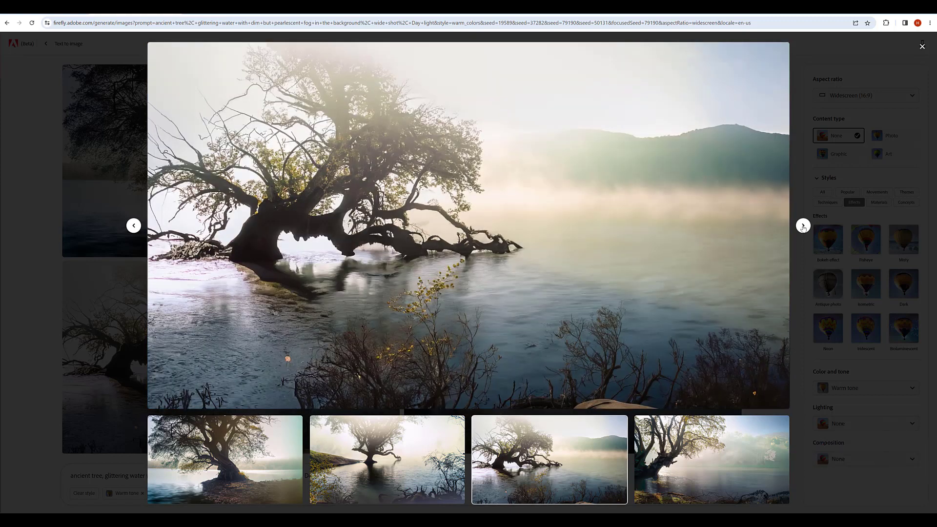
left_click(803, 226)
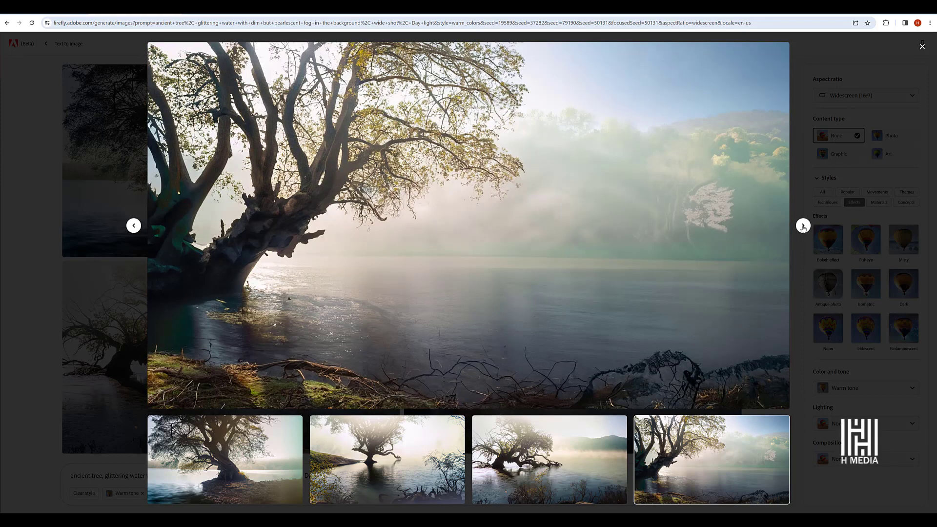
key("Escape")
left_click(864, 423)
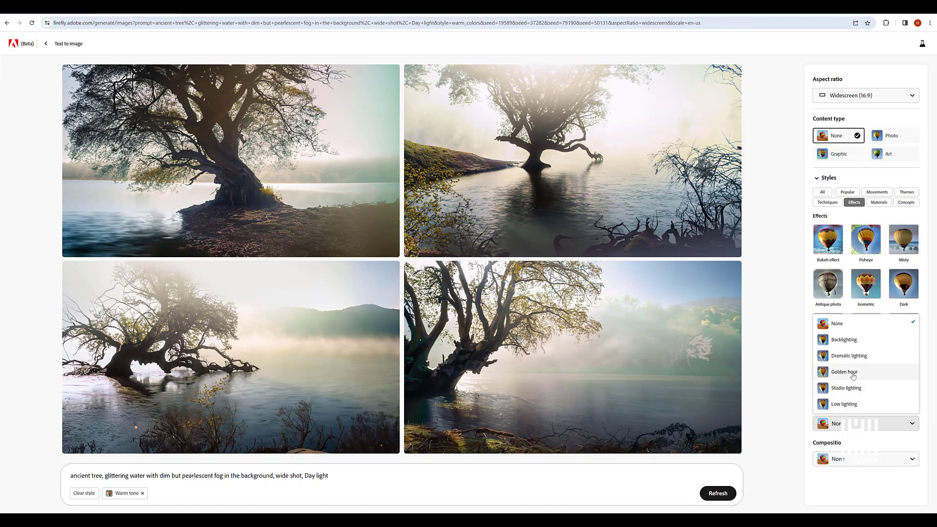
- Regenerate the tree images with Golden hour lighting and enlarge the first result
left_click(853, 376)
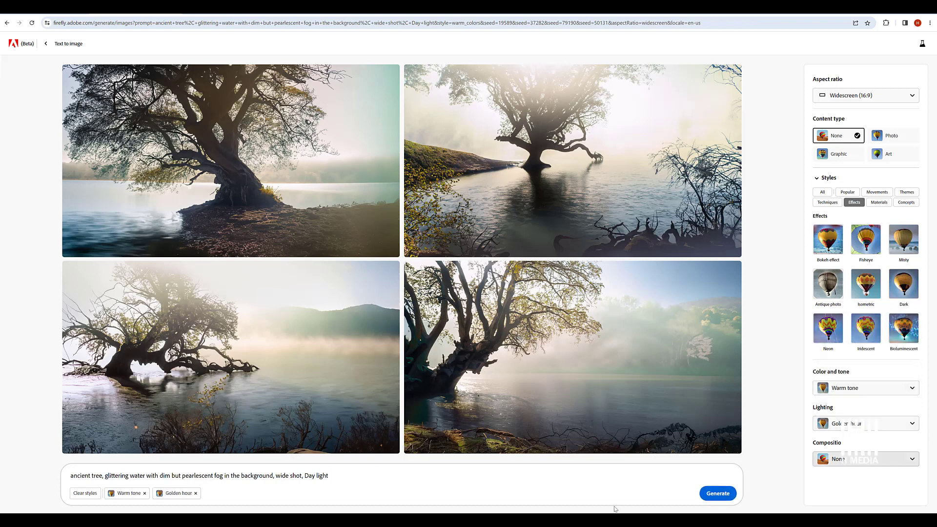
left_click(710, 494)
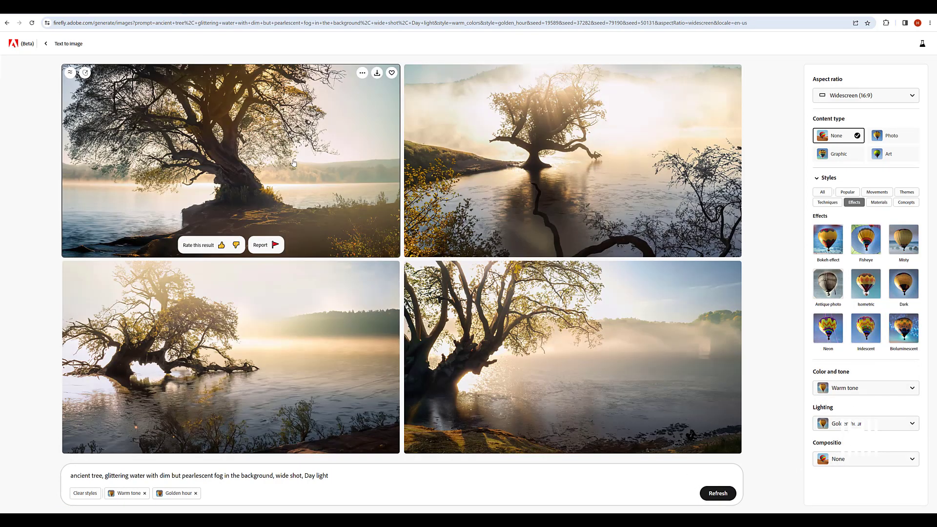
left_click(293, 162)
- Cycle through all four golden-hour tree images in the viewer
left_click(803, 226)
left_click(803, 226)
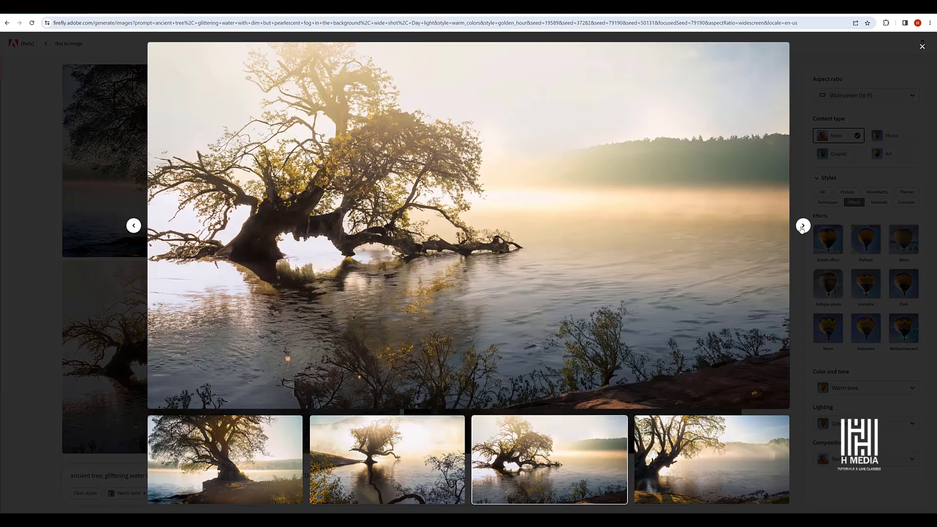
left_click(803, 226)
left_click(802, 226)
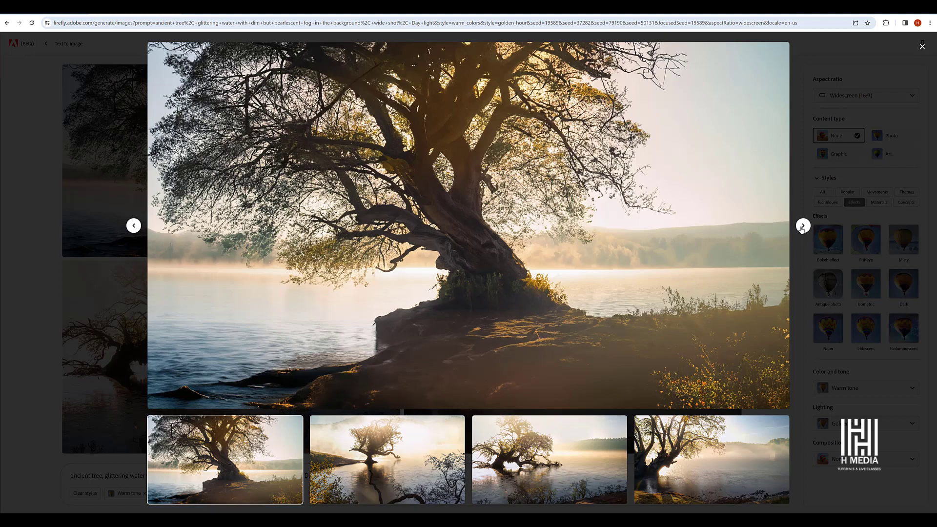
left_click(803, 226)
left_click(803, 226)
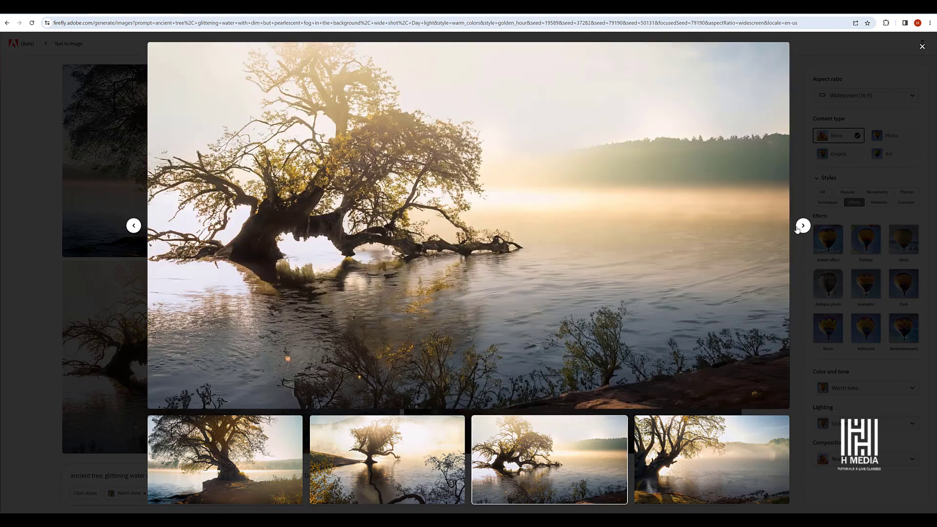
mouse_move(748, 152)
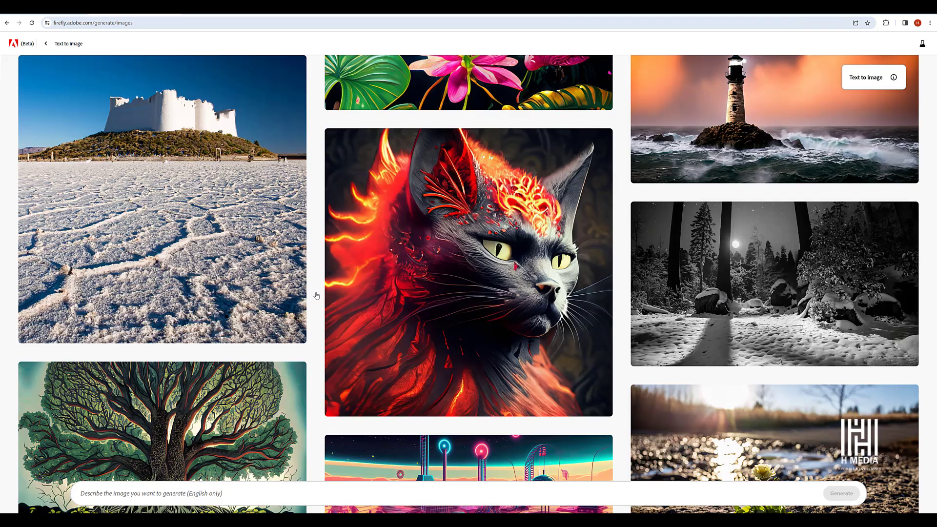
- Generate images of 'monster with smiling face' and switch content type from Art to Photo
left_click(143, 494)
type("monster wit")
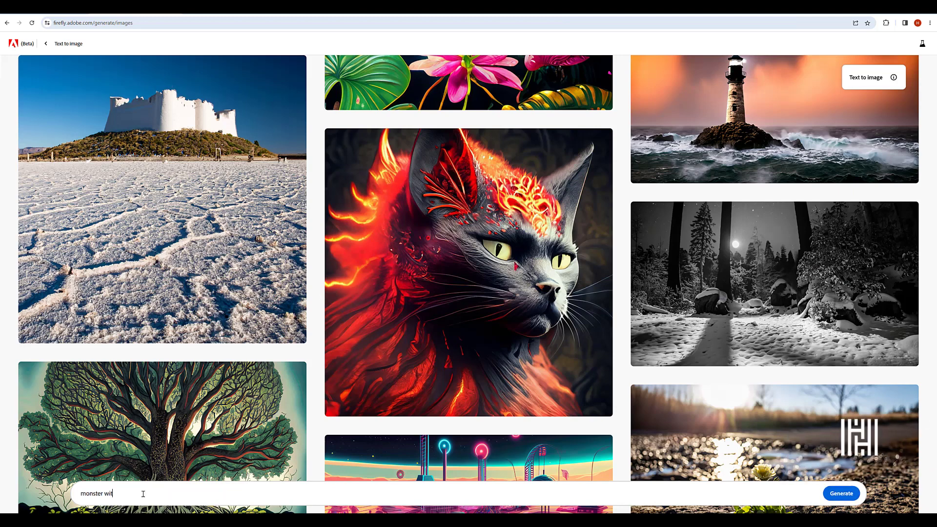
type("h smil")
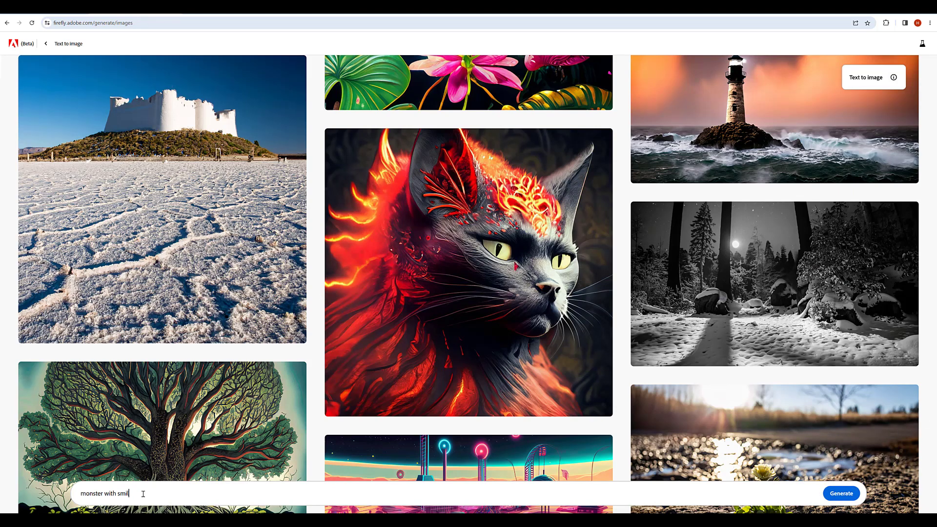
type("ing fa")
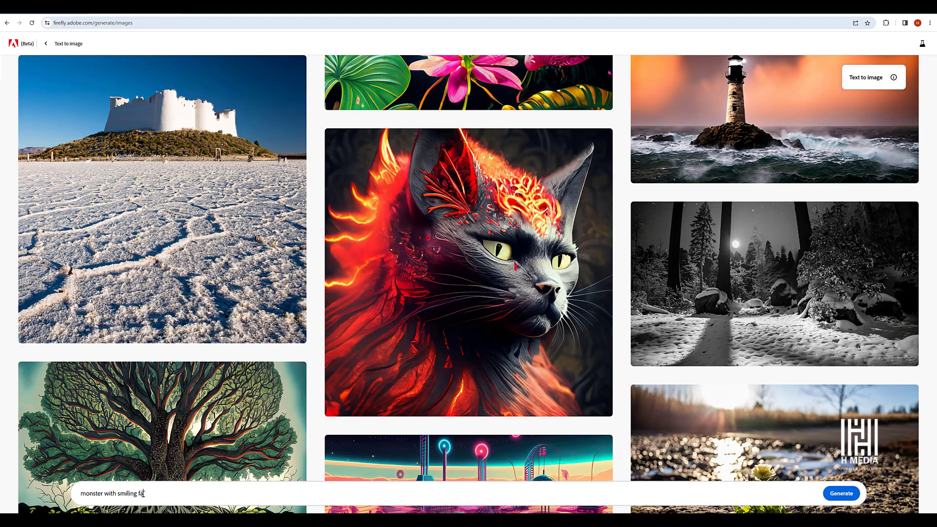
type("ce")
key("Return")
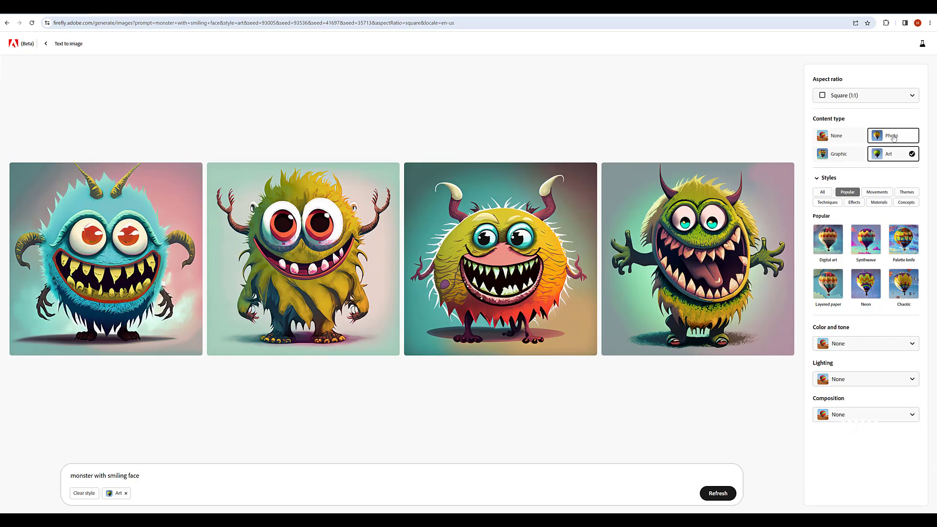
left_click(893, 137)
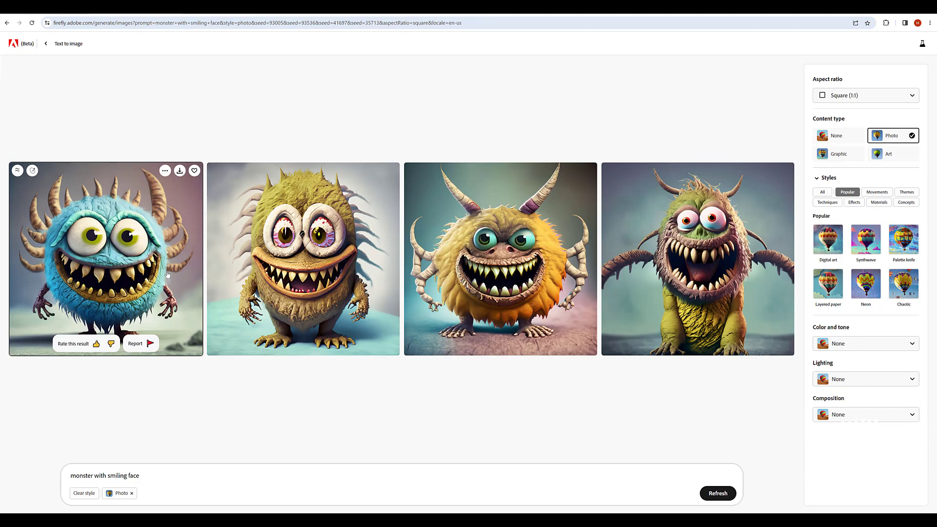
- Create variations of the blue monster, then enlarge the teal monster and show its options
left_click(148, 235)
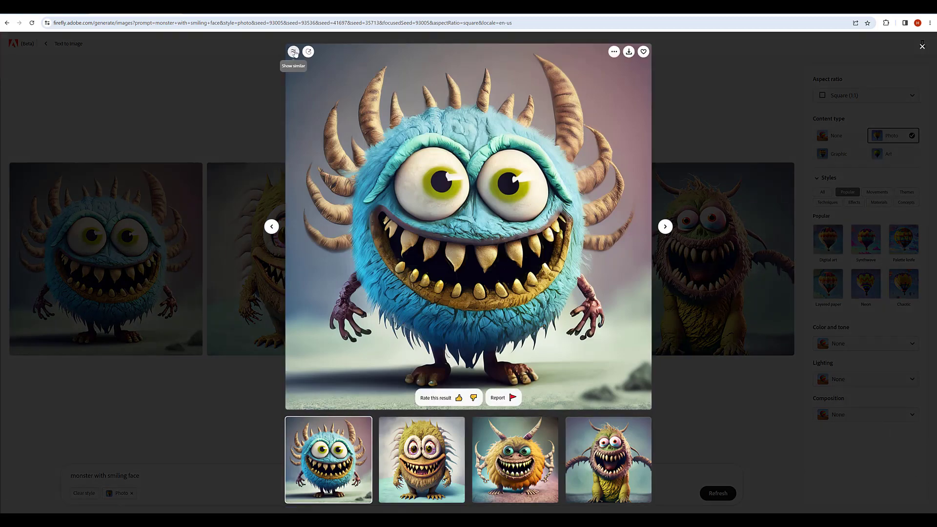
left_click(293, 52)
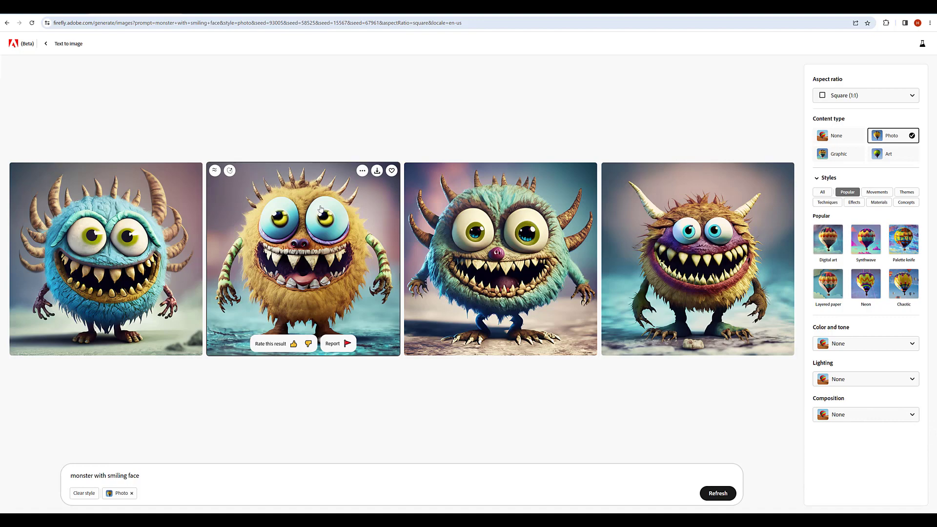
left_click(498, 235)
left_click(614, 53)
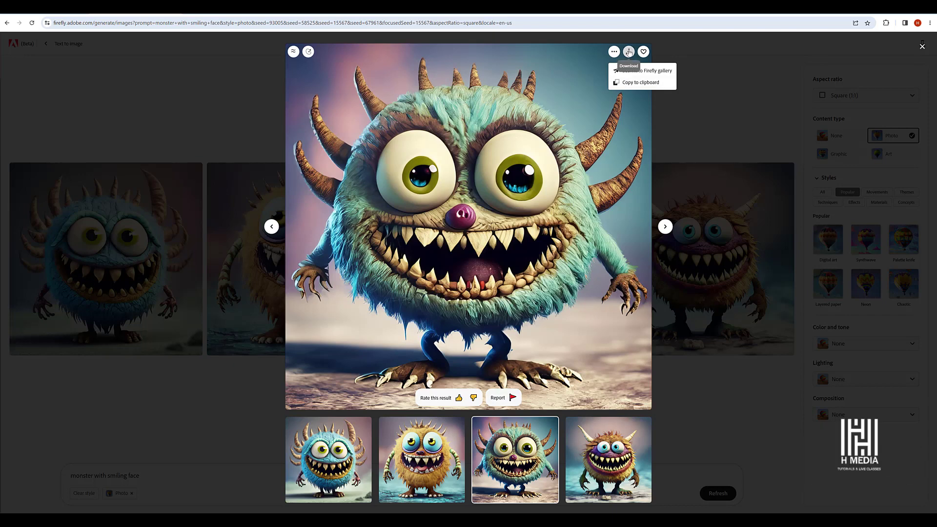
- Download the teal monster as a JPG past the transparency notice and view it full-screen
left_click(628, 52)
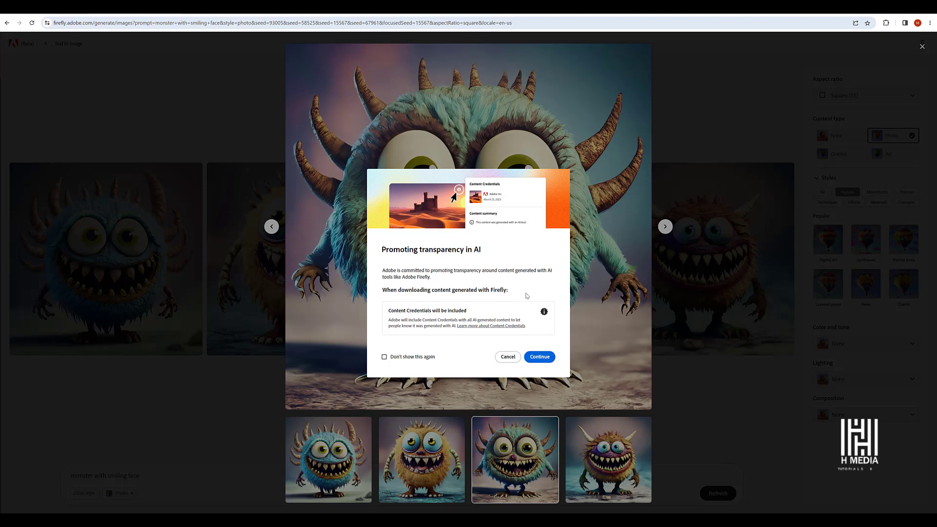
left_click(539, 359)
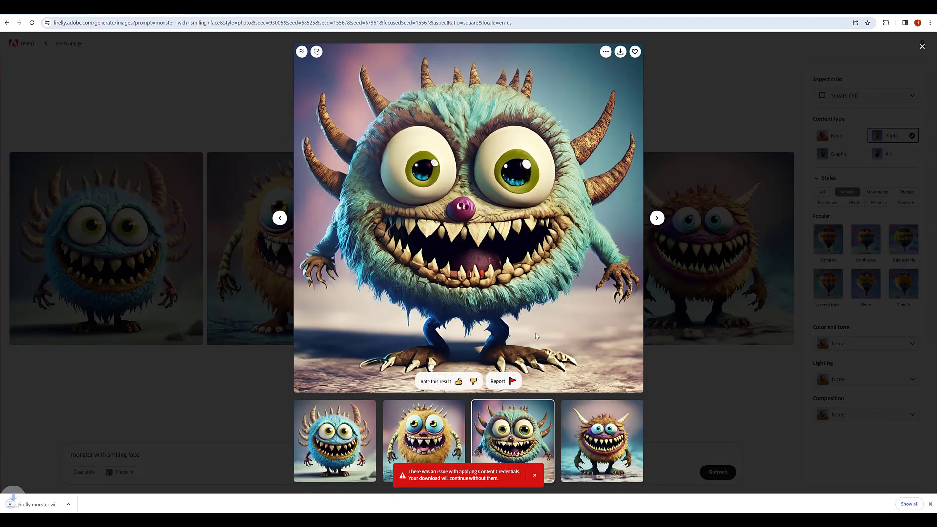
scroll(418, 241, "up", 4)
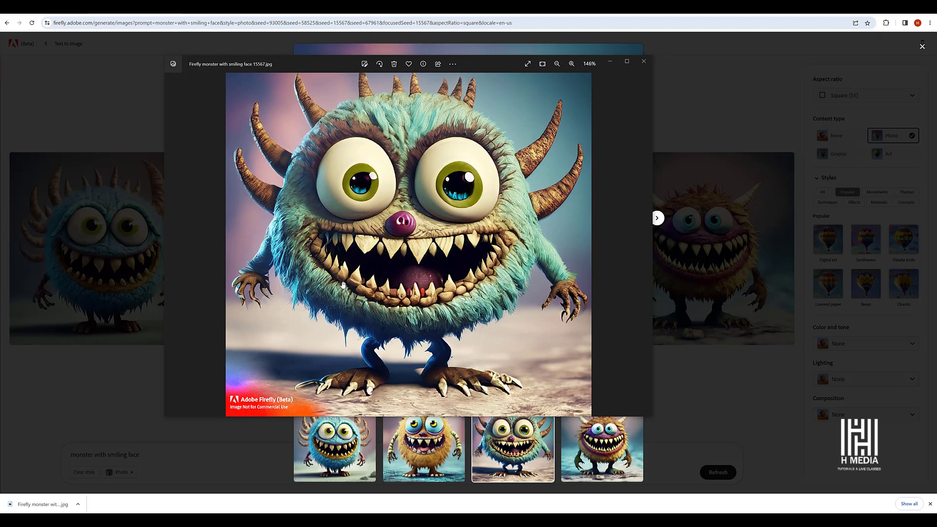
scroll(282, 324, "down", 1)
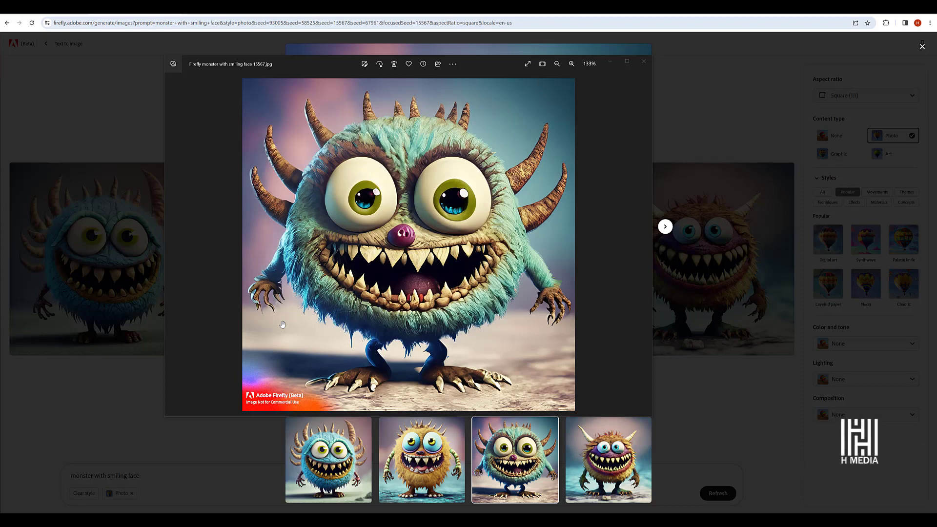
key("F11")
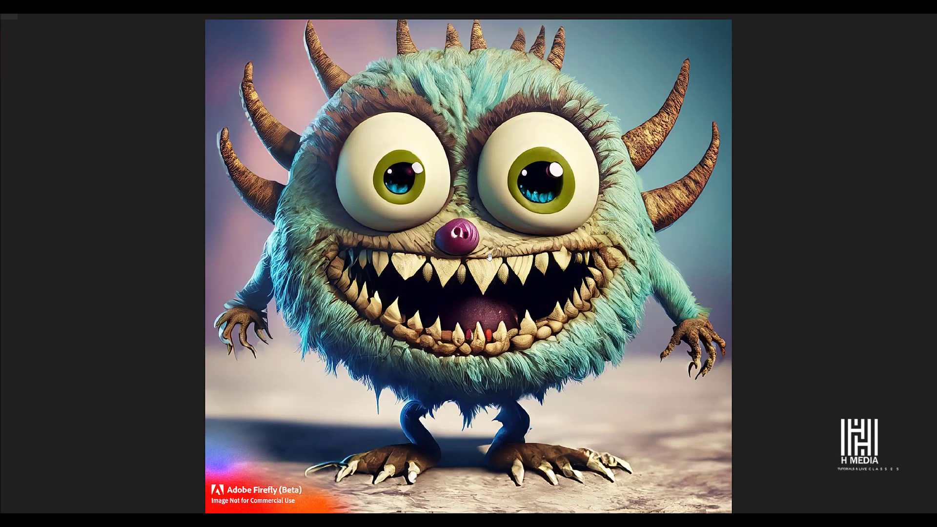
scroll(292, 432, "up", 3)
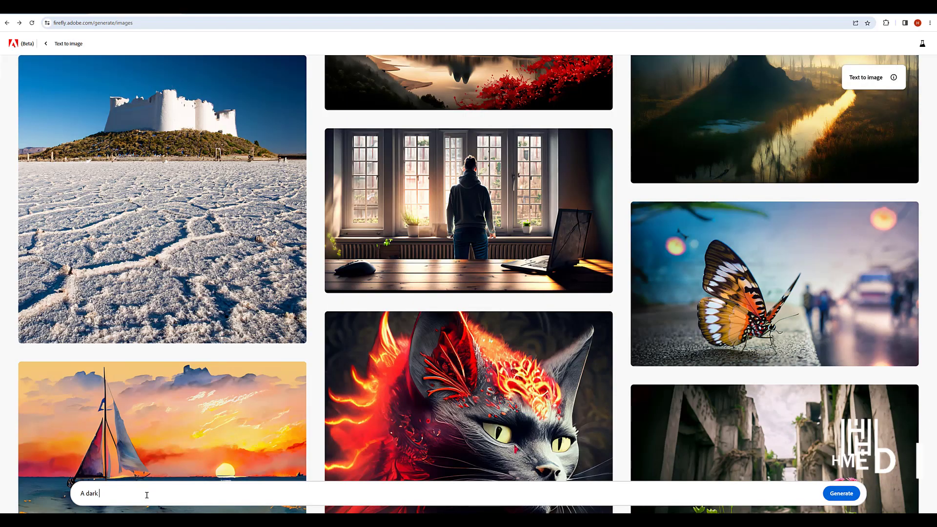
- Complete the prompt 'A dark house in a mystic forest with fog' and generate Art images
type("house in a ")
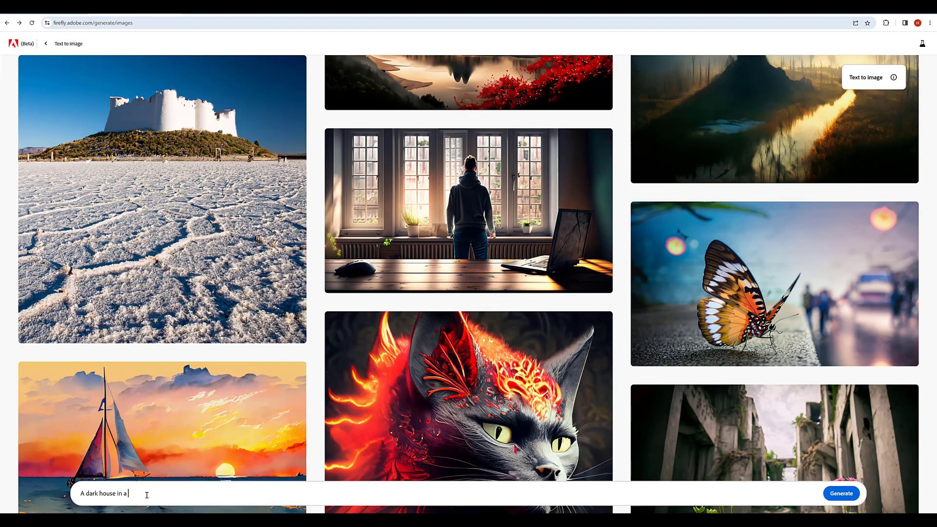
type("mystic forest wi")
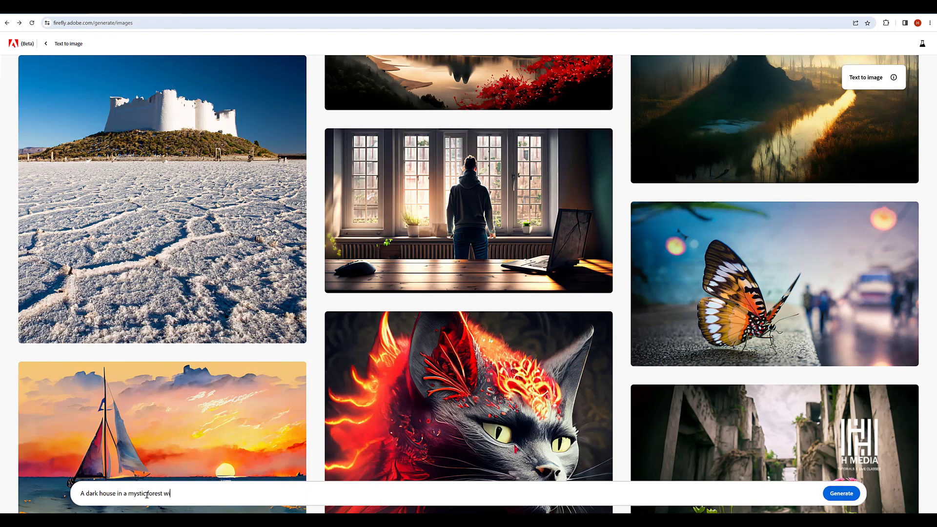
type("th fog")
mouse_move(234, 312)
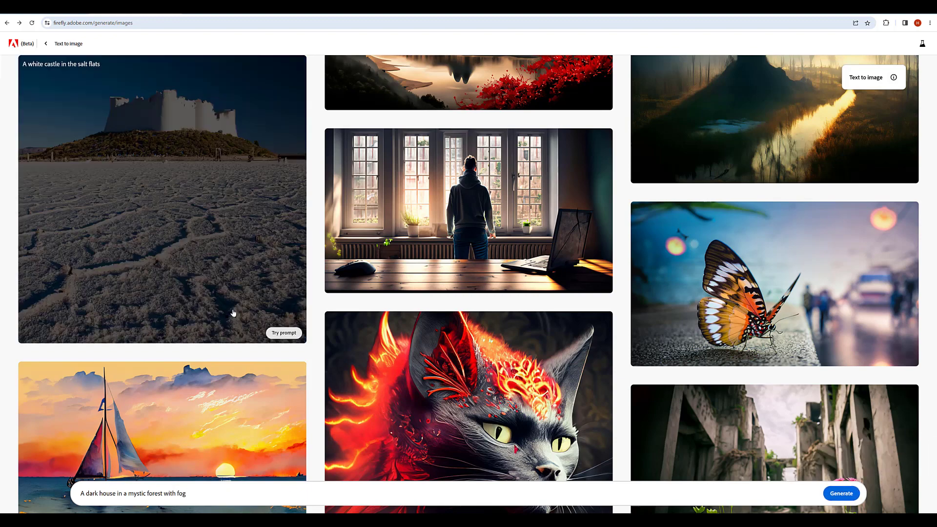
left_click(828, 499)
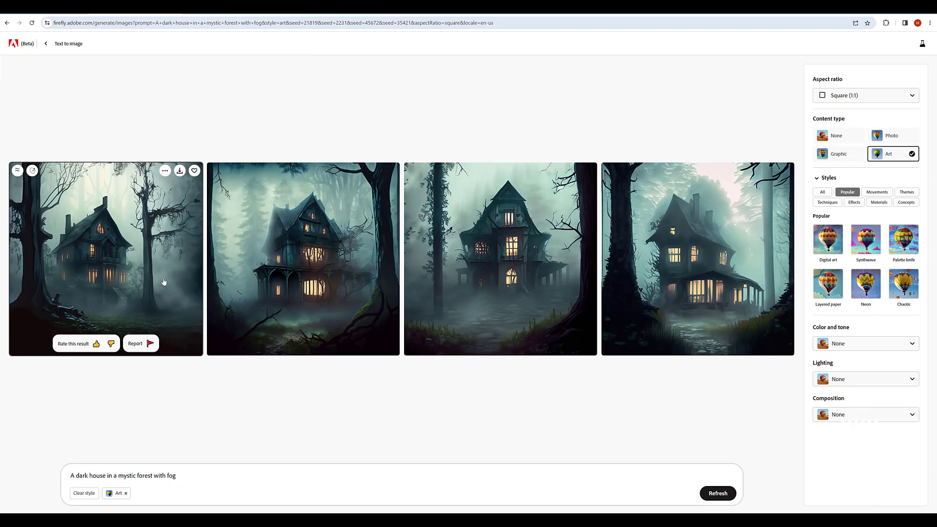
- Request images similar to the second house, set to Widescreen (16:9) and Photo content
left_click(333, 267)
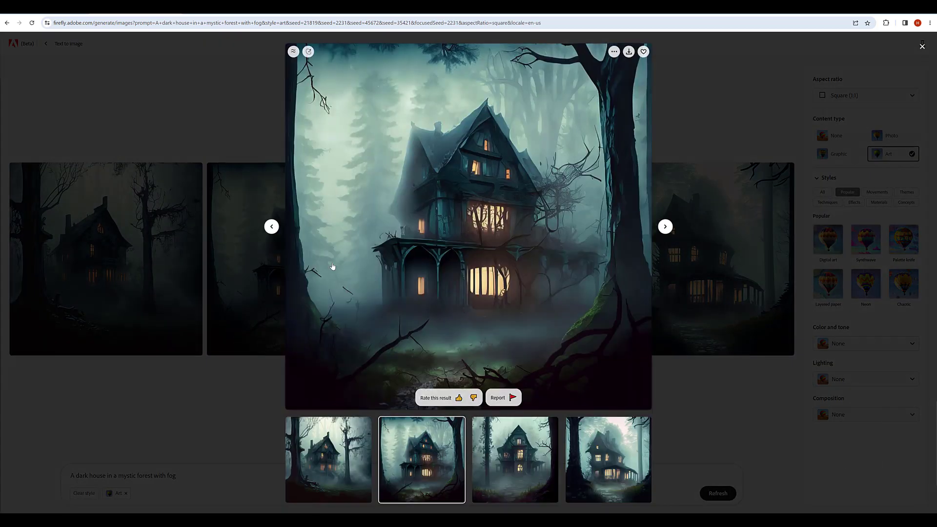
left_click(293, 52)
left_click(912, 95)
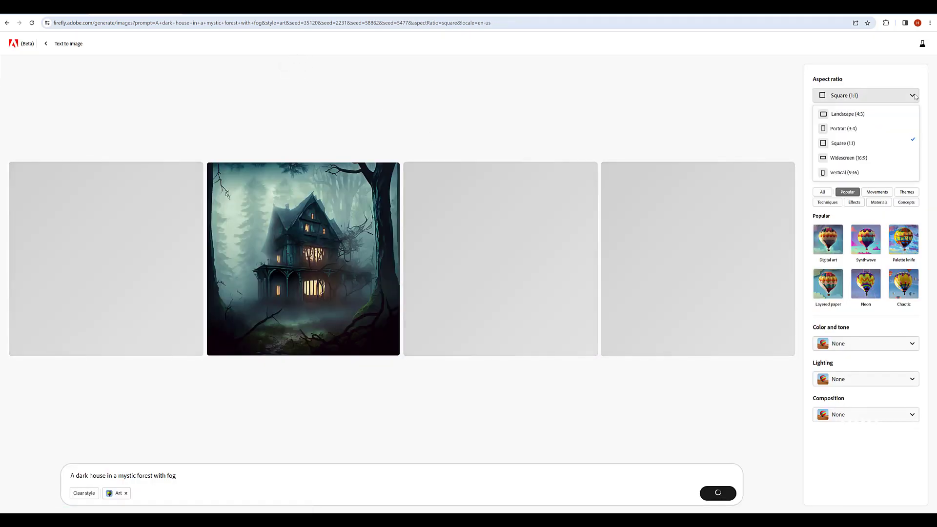
left_click(860, 158)
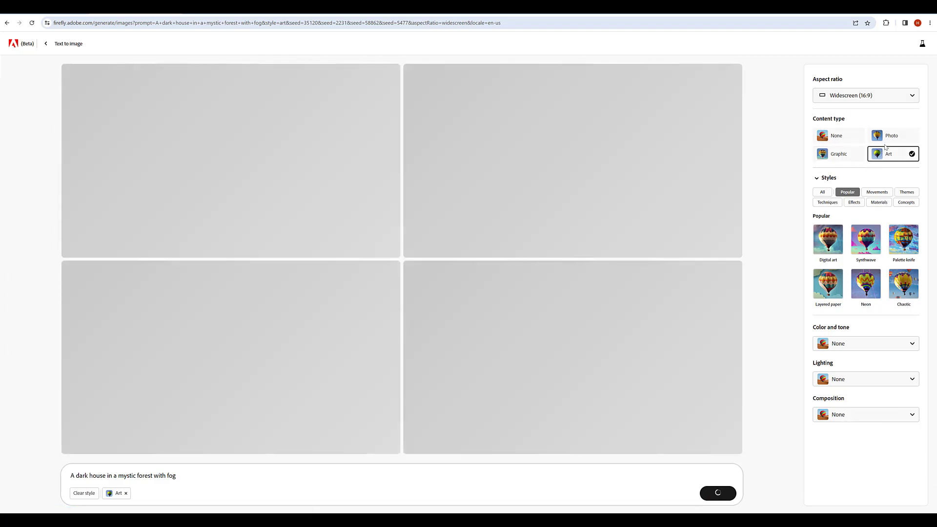
left_click(887, 141)
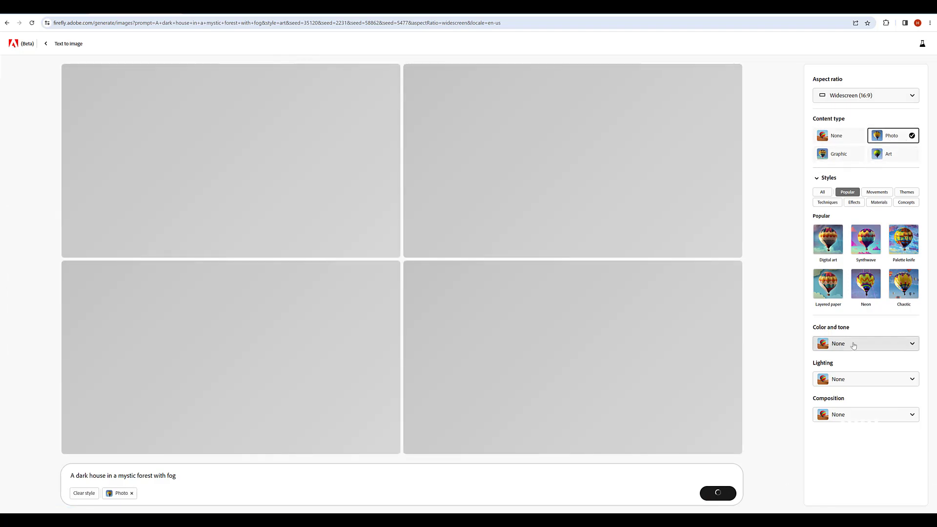
- Apply Muted color, Golden hour lighting and Wide angle composition, then generate four new images
left_click(854, 344)
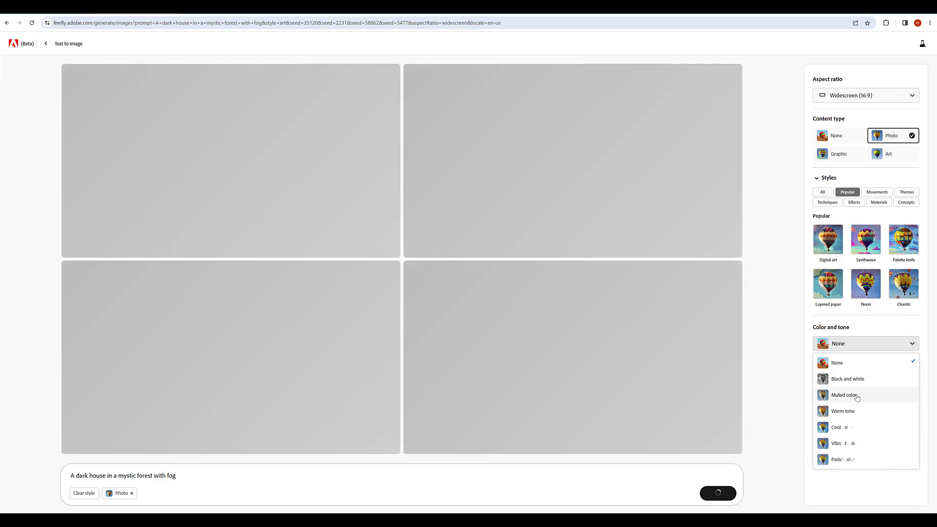
left_click(854, 394)
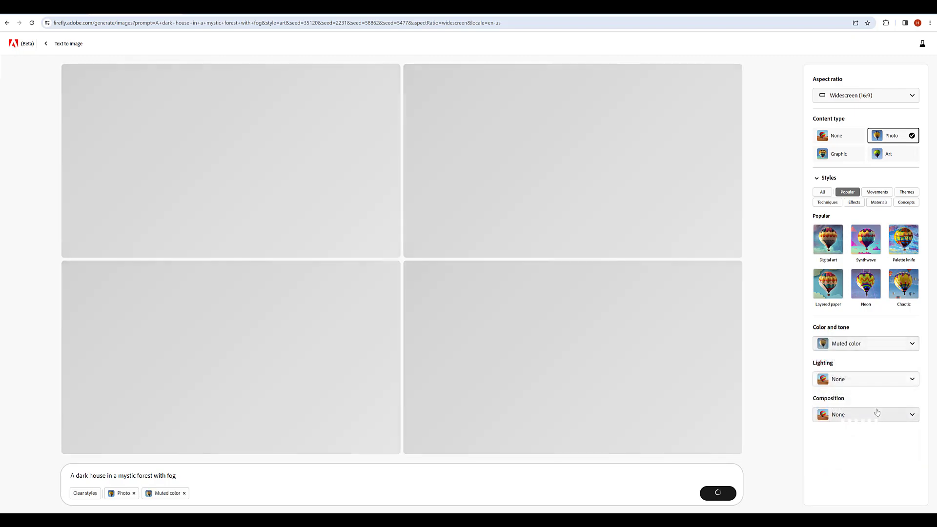
left_click(857, 385)
left_click(838, 445)
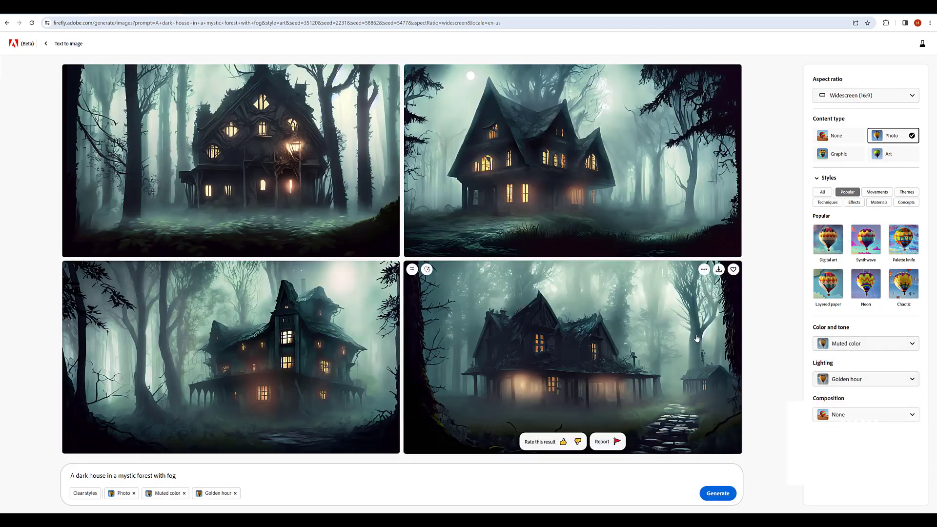
left_click(908, 414)
left_click(860, 332)
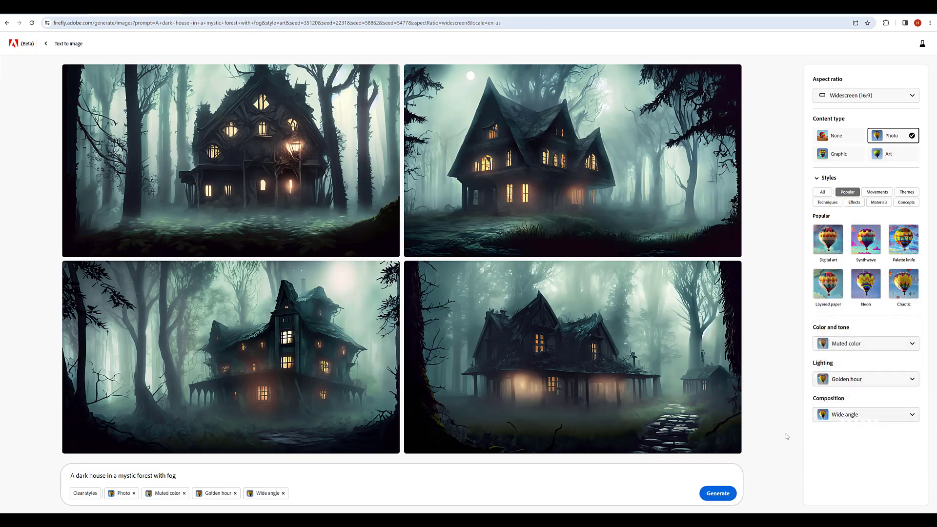
left_click(717, 494)
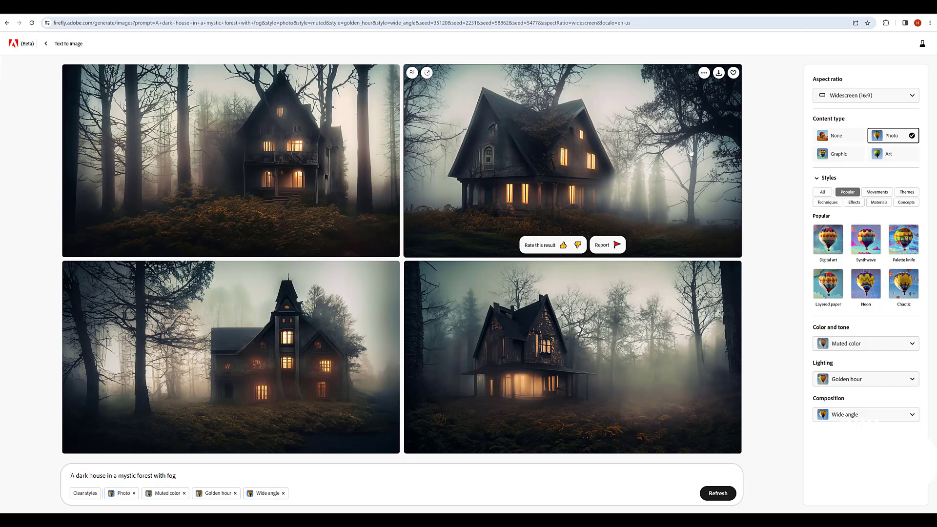
- Show variations similar to the top-right house, then step to the gabled overgrown-roof house enlarged
left_click(580, 158)
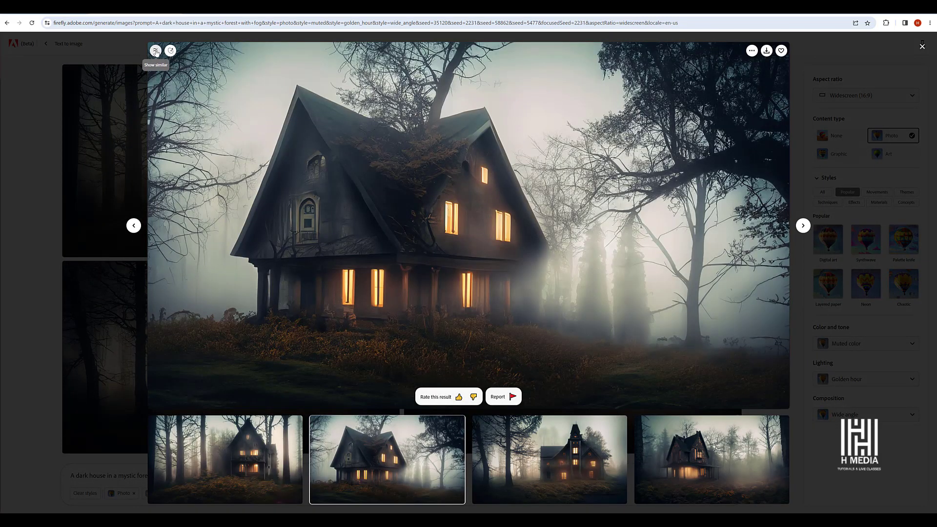
left_click(155, 52)
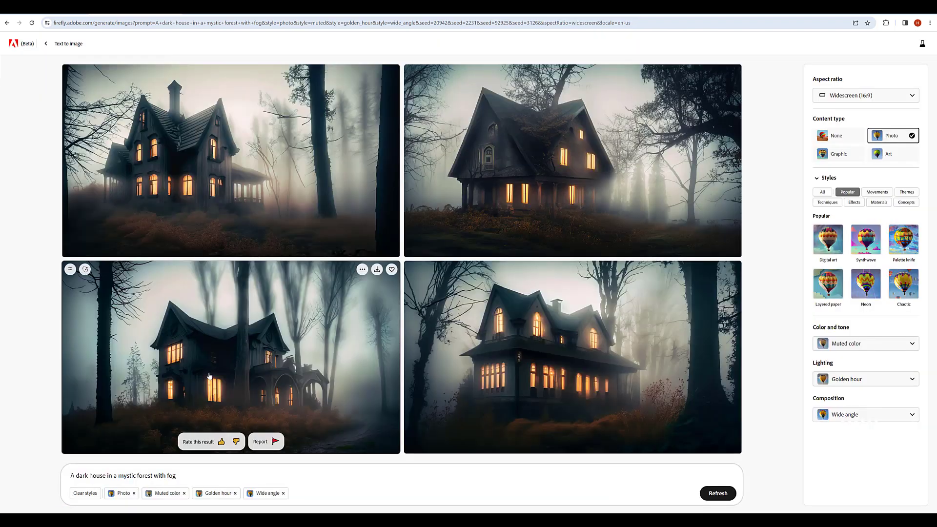
left_click(210, 374)
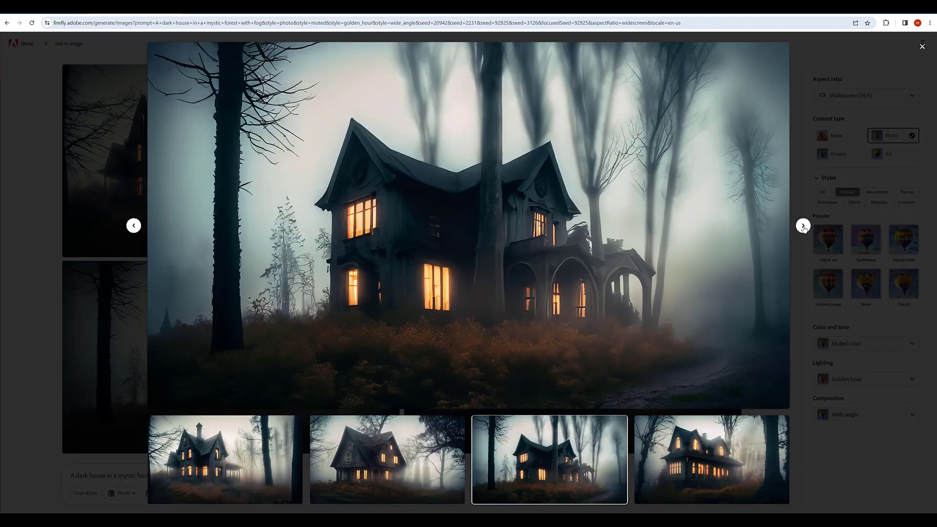
left_click(804, 226)
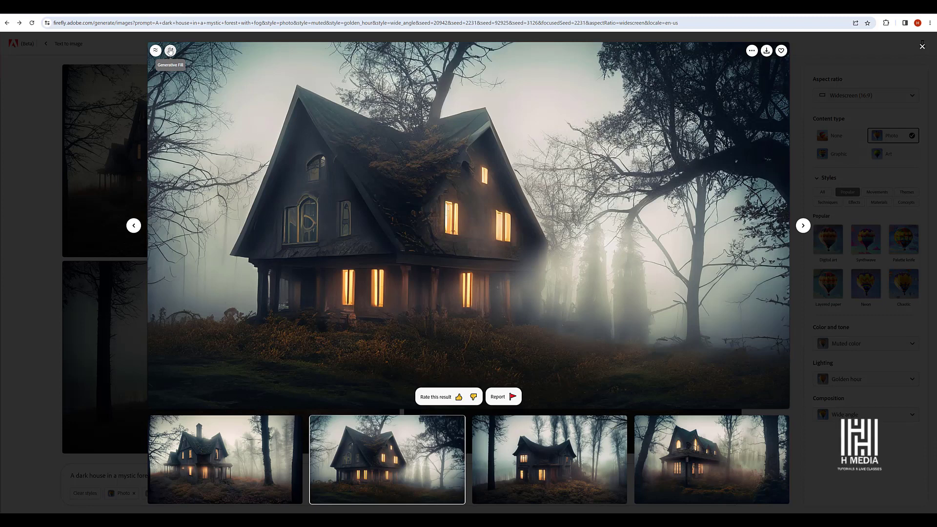
- Mask the left side of the gabled house, fill it with 'big tree with fog', and browse the options
left_click(170, 50)
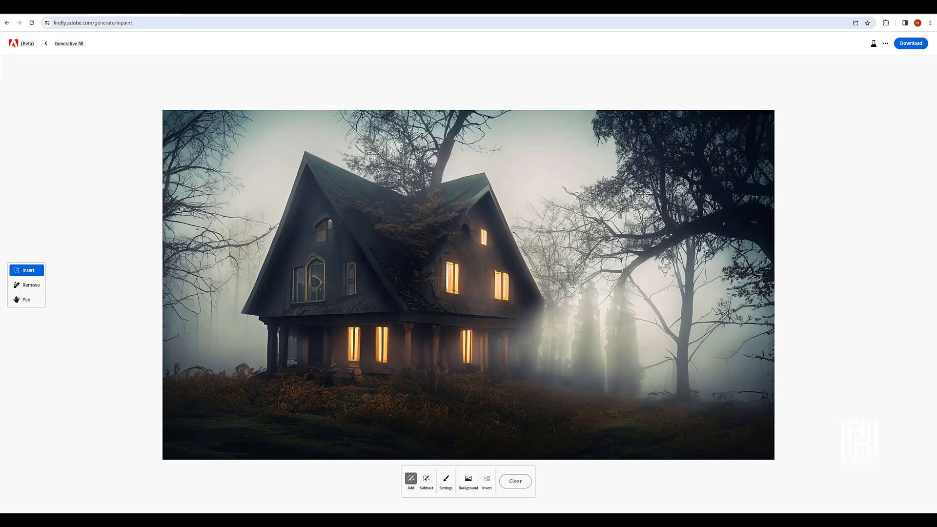
mouse_move(240, 244)
left_mouse_down()
mouse_move(224, 348)
mouse_move(228, 373)
mouse_move(244, 249)
mouse_move(210, 371)
mouse_move(230, 312)
mouse_move(221, 301)
mouse_move(224, 117)
left_mouse_up()
left_click(358, 487)
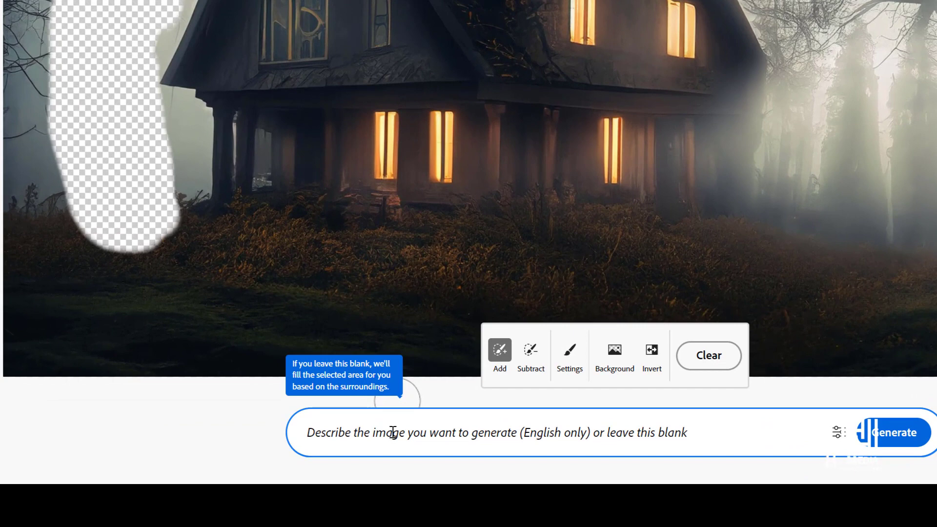
type("bi")
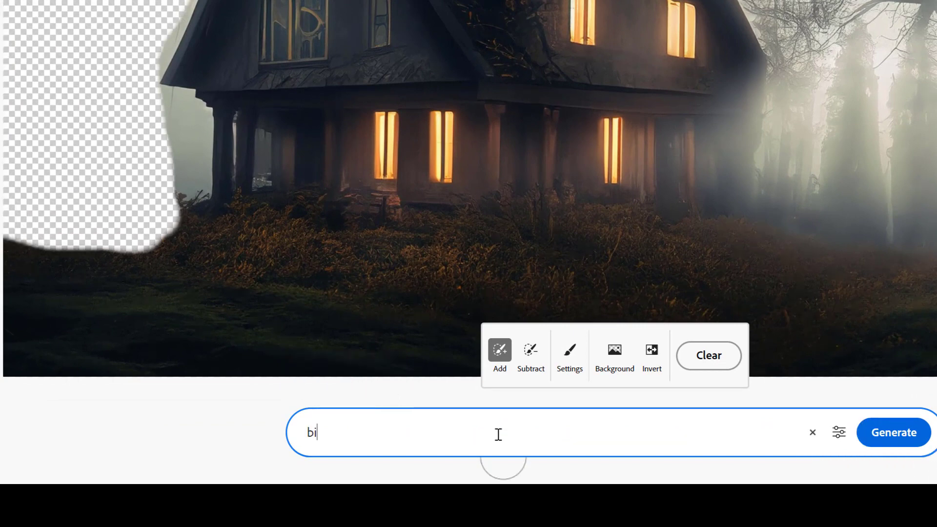
type("g tree with ")
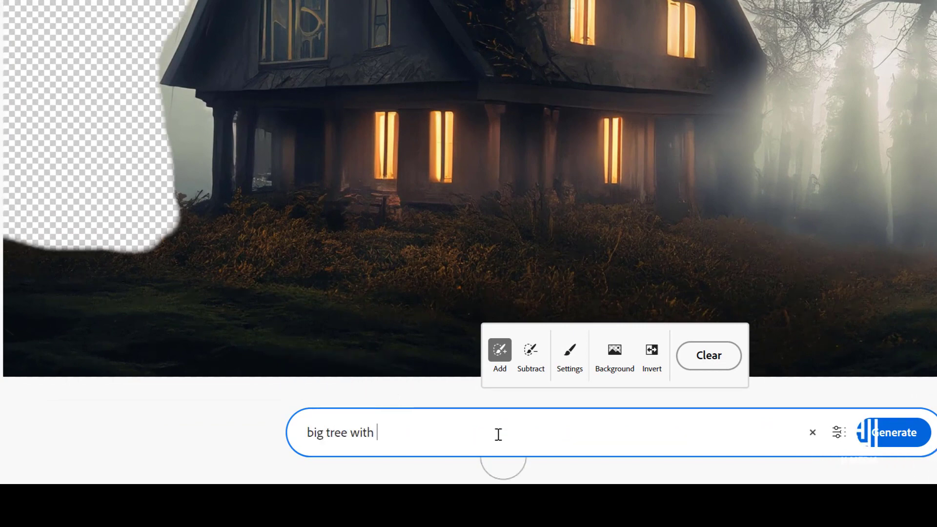
type("fog")
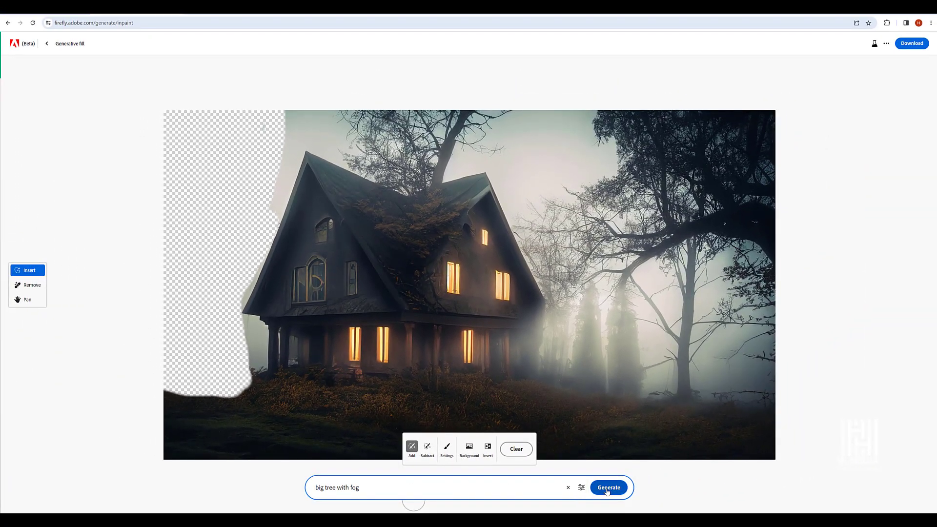
left_click(609, 487)
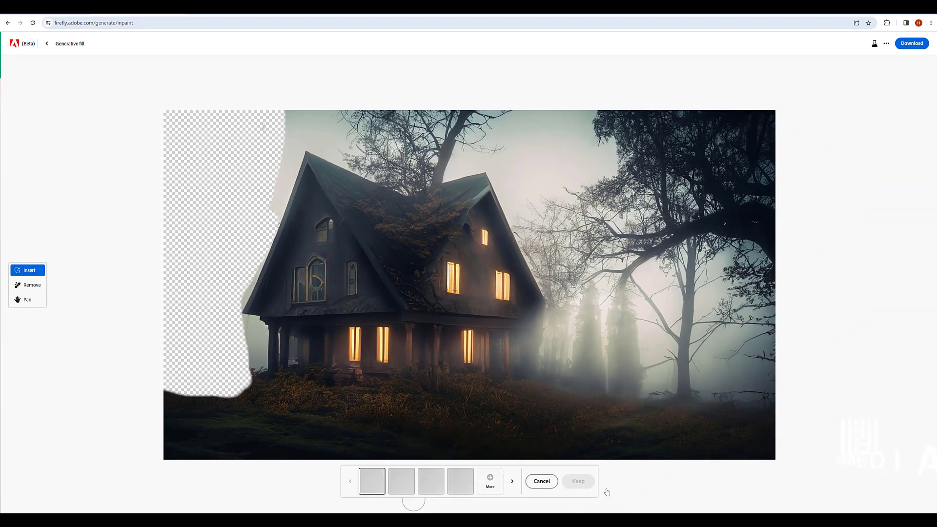
left_click(373, 482)
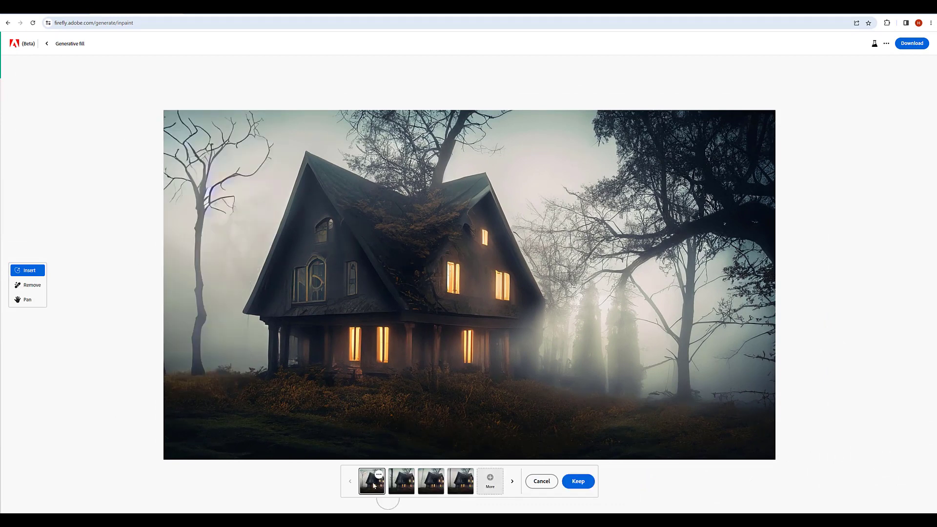
key("Right")
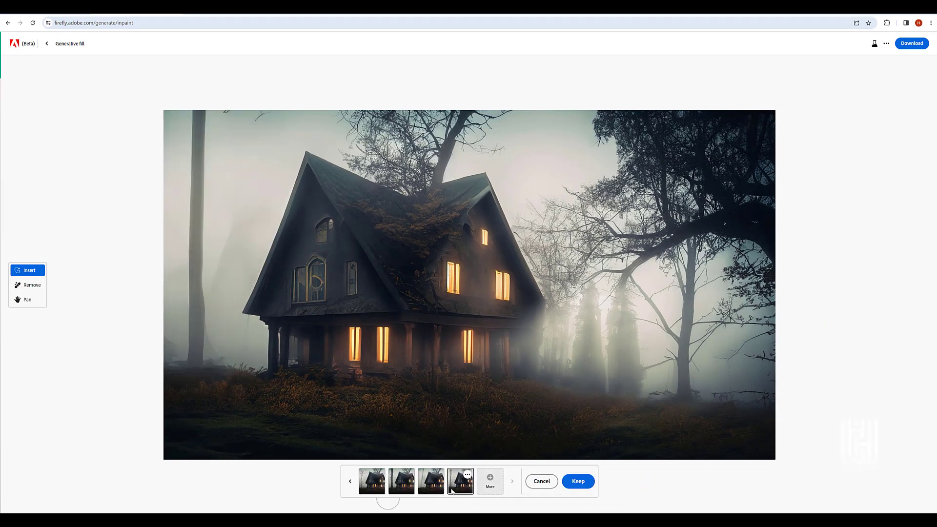
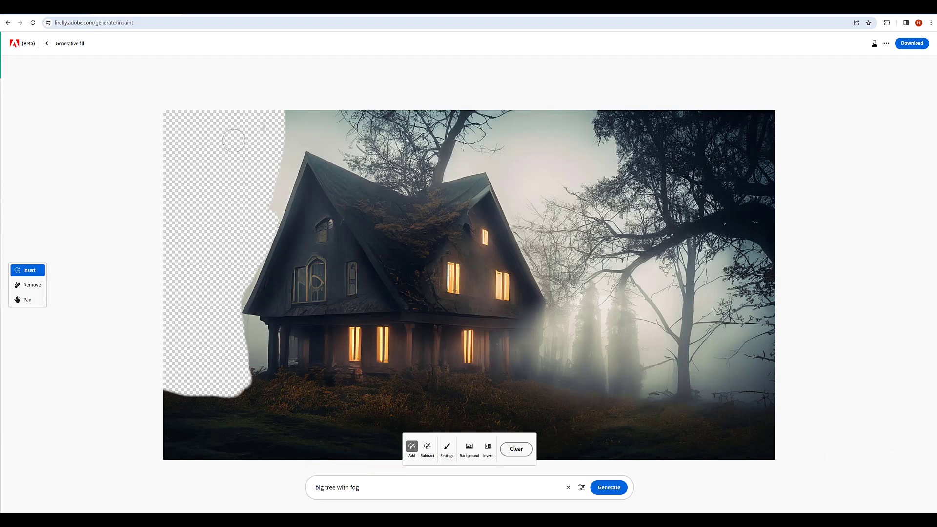
- Repaint the left-edge mask, generate misty scenery, and keep the fourth variation with a fence and bench
left_click(516, 450)
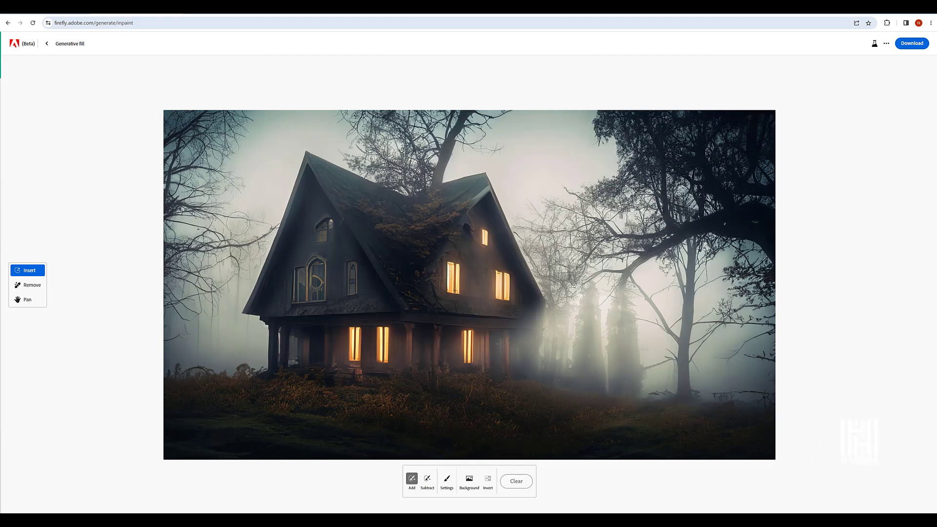
mouse_move(267, 215)
left_mouse_down()
mouse_move(208, 339)
mouse_move(201, 324)
mouse_move(176, 345)
mouse_move(168, 264)
mouse_move(173, 349)
mouse_move(188, 261)
mouse_move(253, 98)
left_mouse_up()
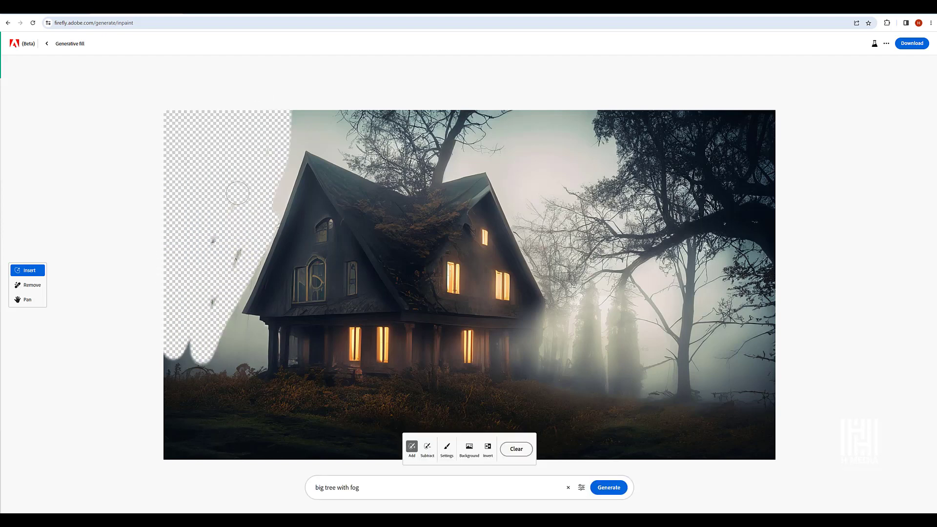
mouse_move(228, 191)
left_mouse_down()
mouse_move(213, 252)
mouse_move(232, 261)
mouse_move(183, 371)
mouse_move(241, 374)
mouse_move(141, 379)
mouse_move(209, 360)
mouse_move(256, 368)
mouse_move(254, 344)
mouse_move(227, 324)
mouse_move(210, 405)
left_mouse_up()
left_click(607, 488)
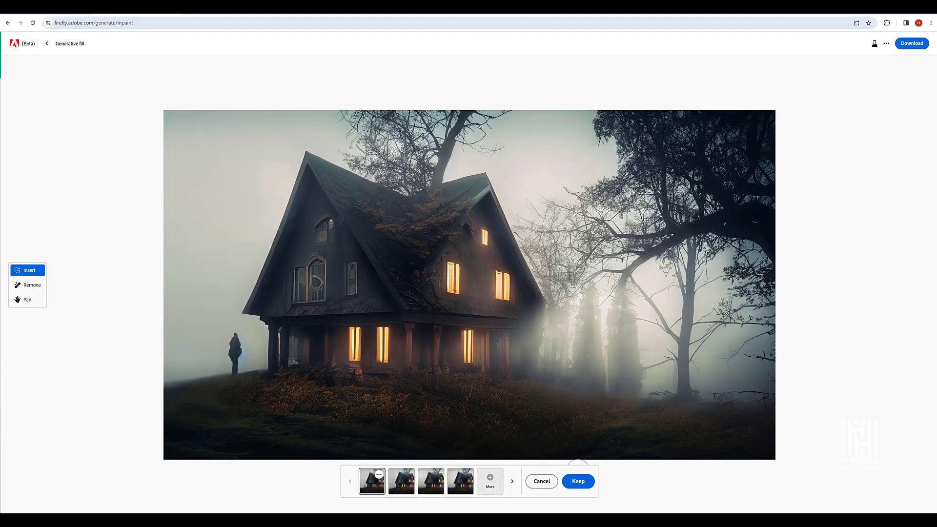
left_click(404, 489)
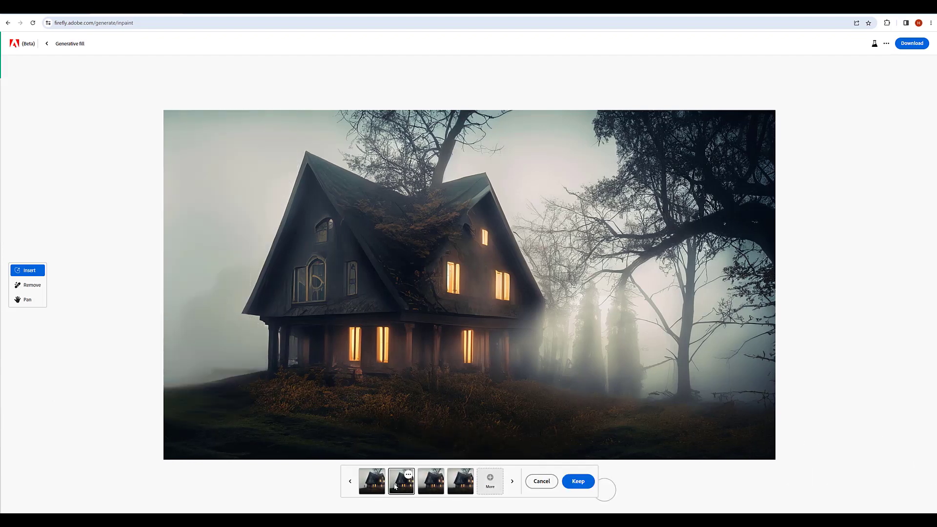
left_click(458, 485)
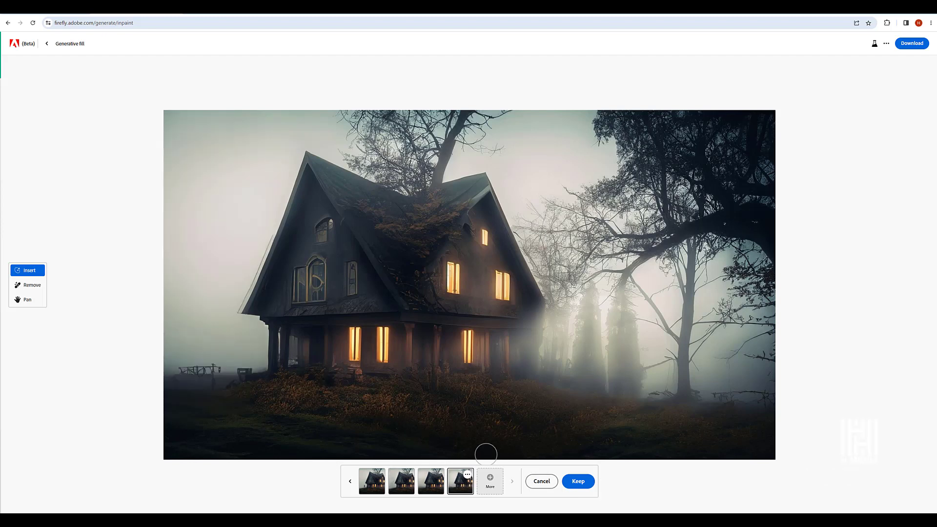
left_click(585, 484)
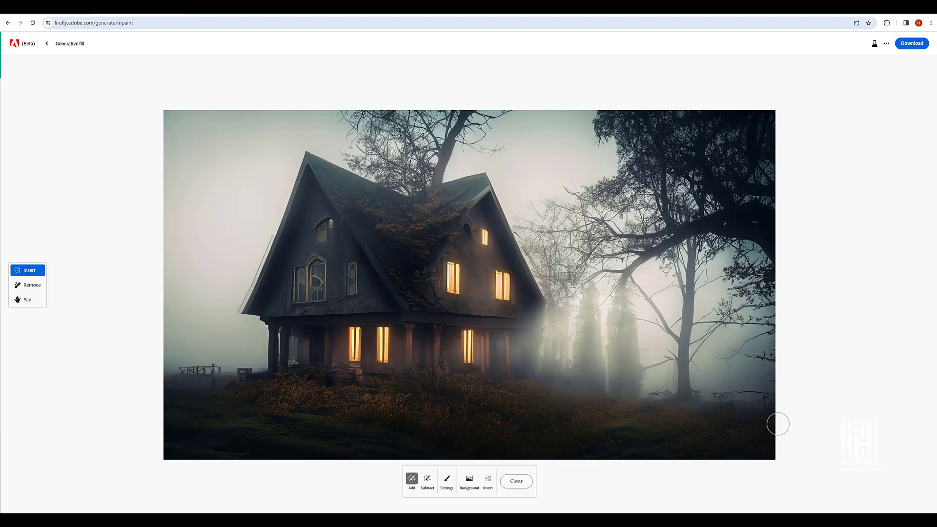
- Mask the bottom strip of the image and generate fill with the prompt 'lake'
mouse_move(776, 424)
left_mouse_down()
mouse_move(464, 426)
mouse_move(159, 444)
mouse_move(137, 434)
mouse_move(767, 439)
left_mouse_up()
left_click(440, 487)
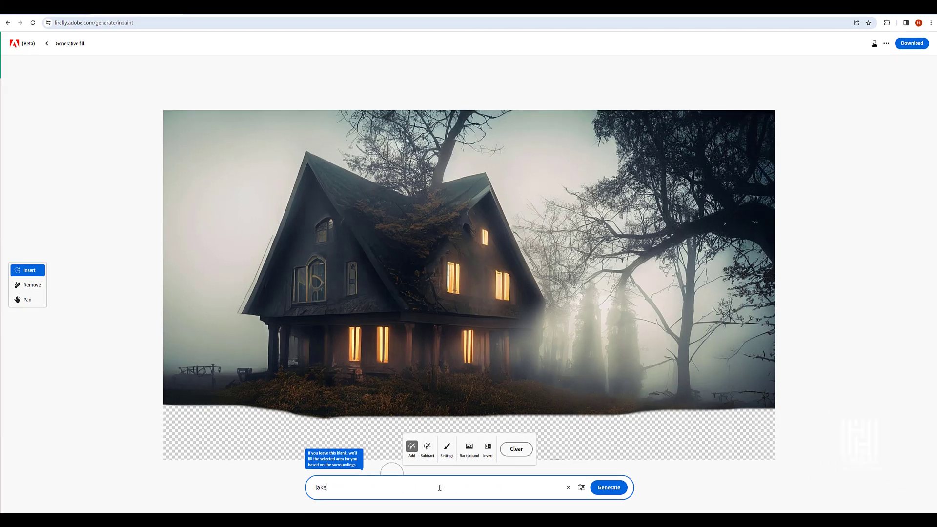
left_click(605, 487)
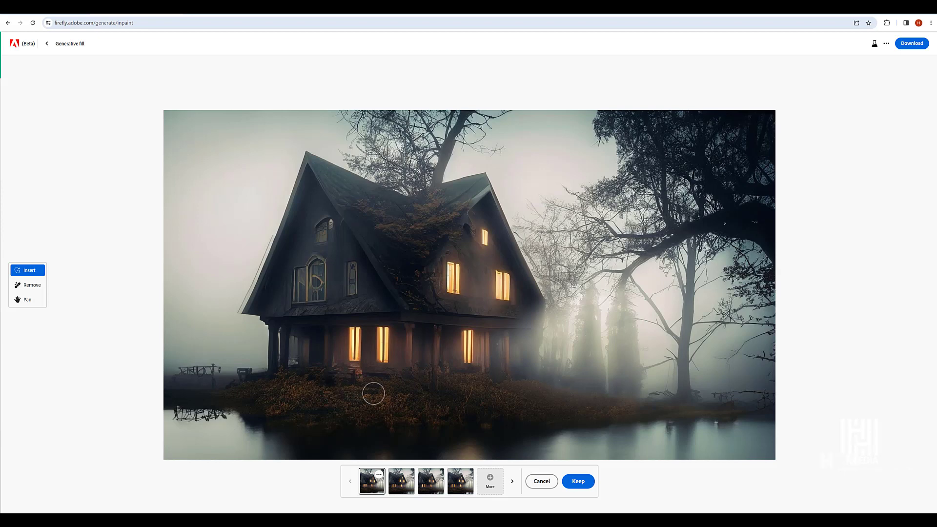
- Compare the four lake variations and keep the first one
left_click(428, 492)
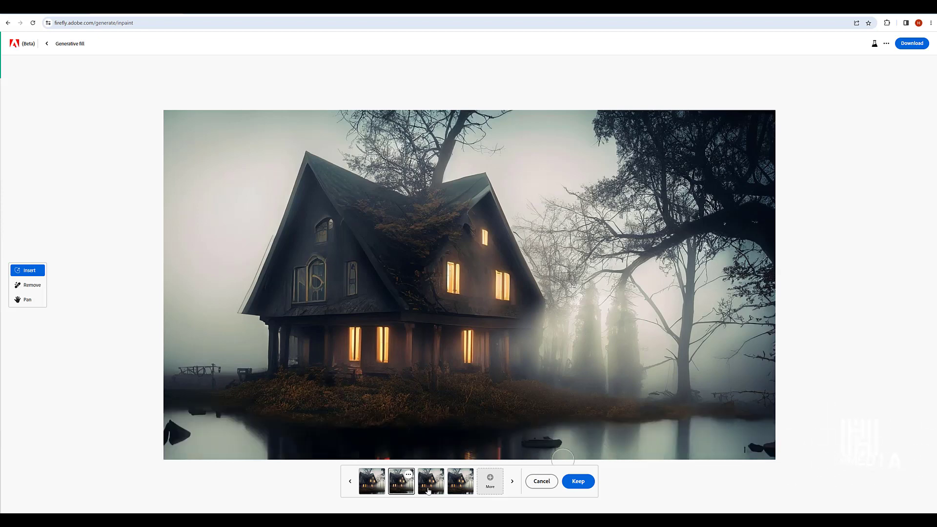
left_click(454, 488)
left_click(435, 488)
left_click(399, 485)
left_click(376, 483)
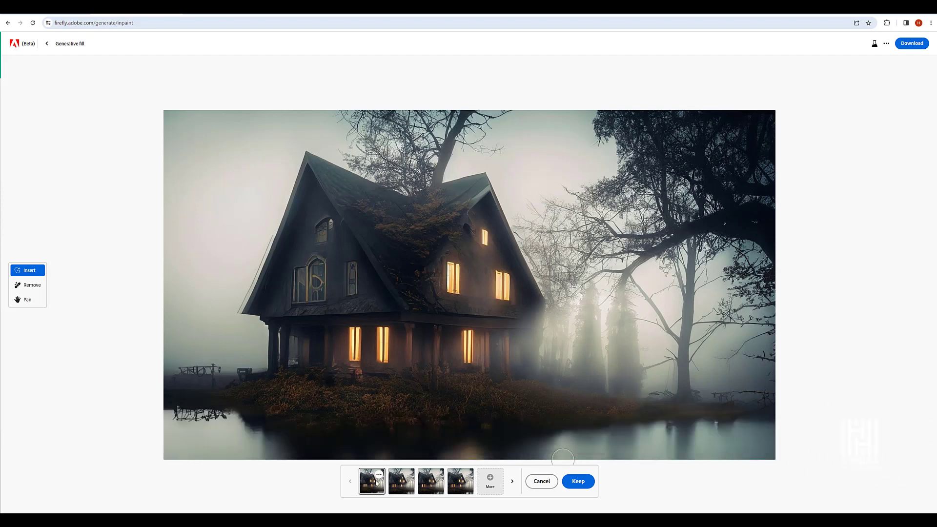
left_click(481, 421)
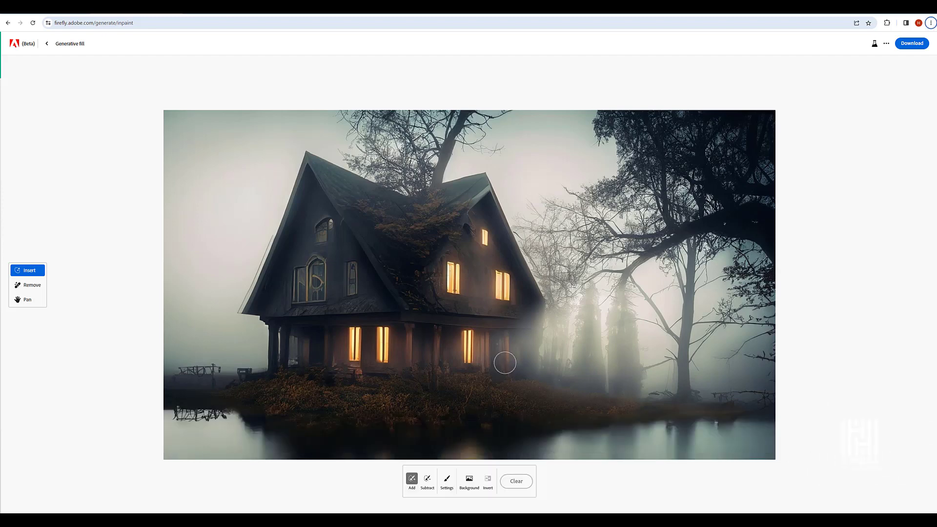
- Erase a glowing window with the Remove brush, then download the finished image as a PNG
scroll(502, 359, "up", 3)
scroll(505, 361, "down", 10)
scroll(506, 363, "up", 10)
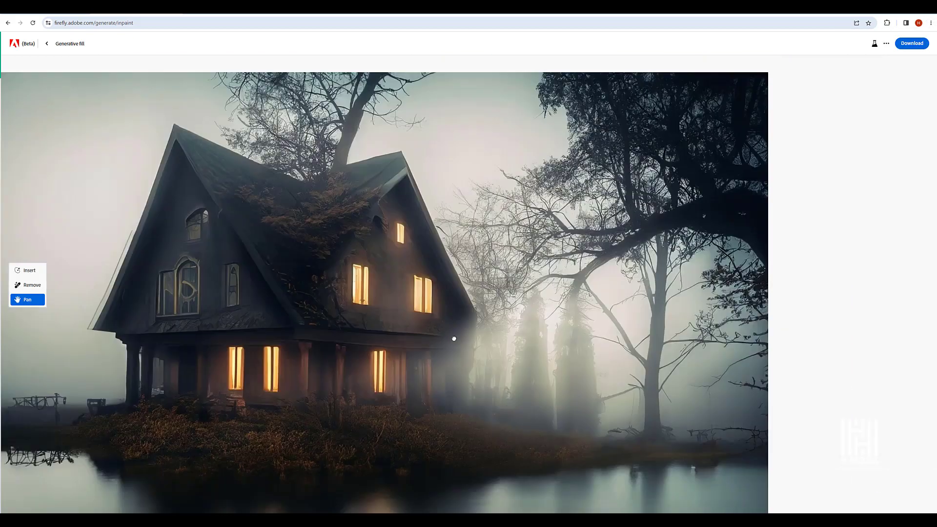
left_click_drag(454, 338, 554, 312)
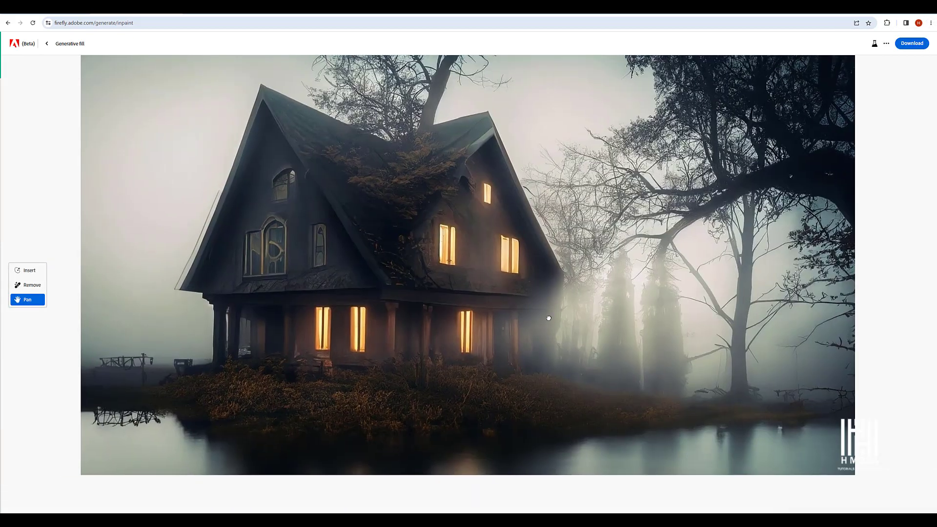
left_click(27, 270)
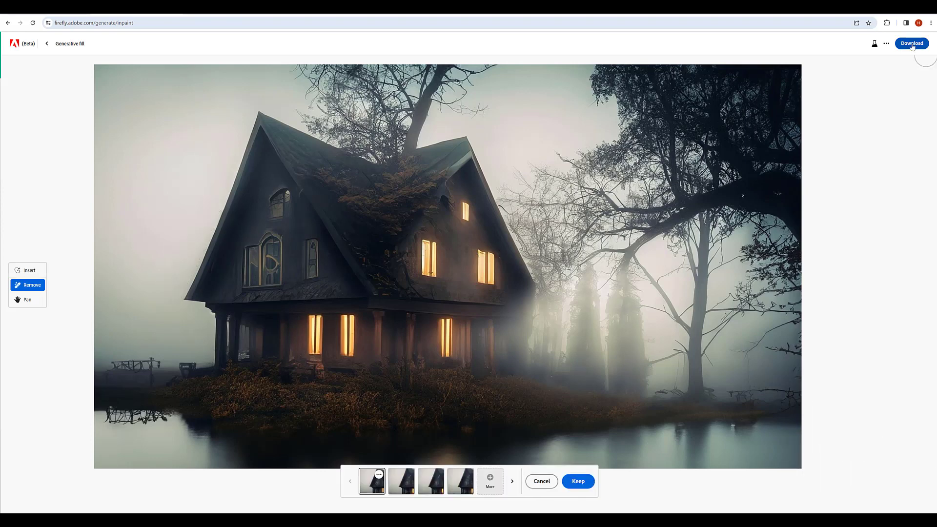
left_click(912, 44)
left_click(541, 358)
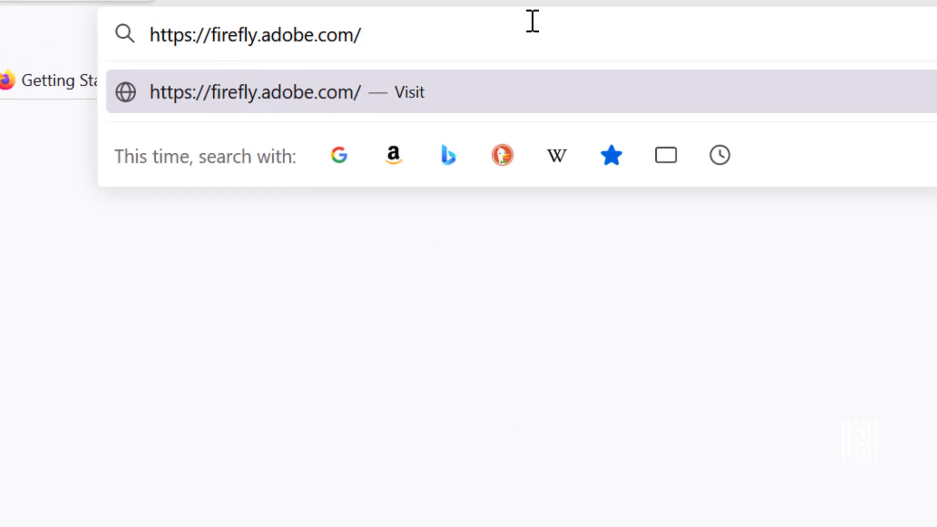
key("BackSpace")
key("Return")
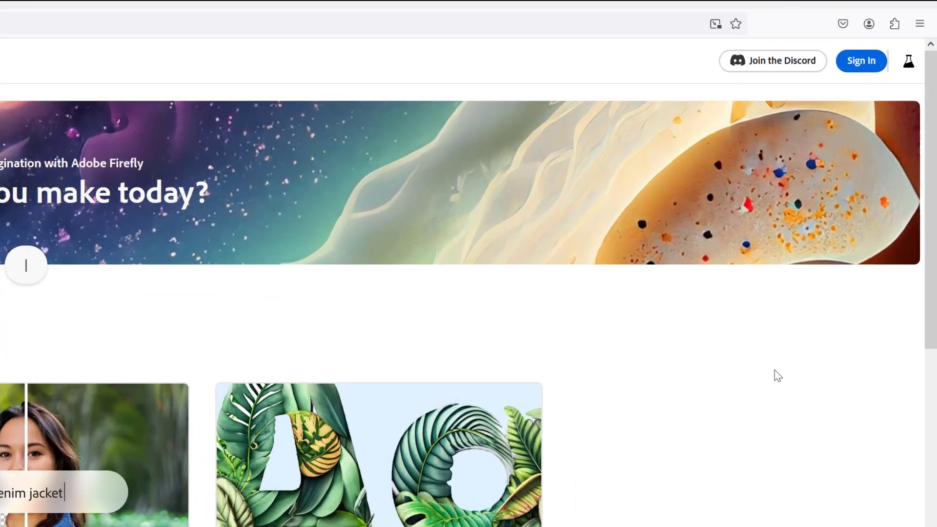
- Sign up for a new Adobe account, entering the e-mail address and account password
left_click(861, 68)
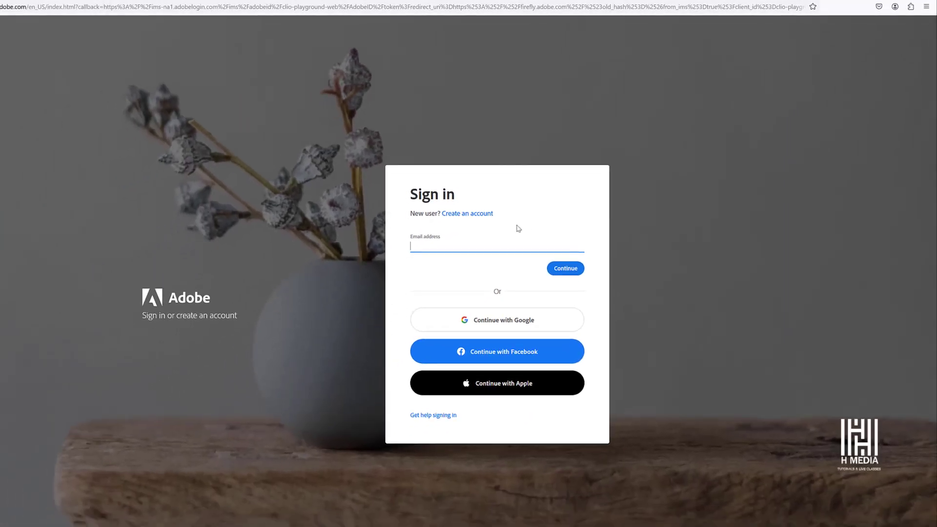
left_click(481, 214)
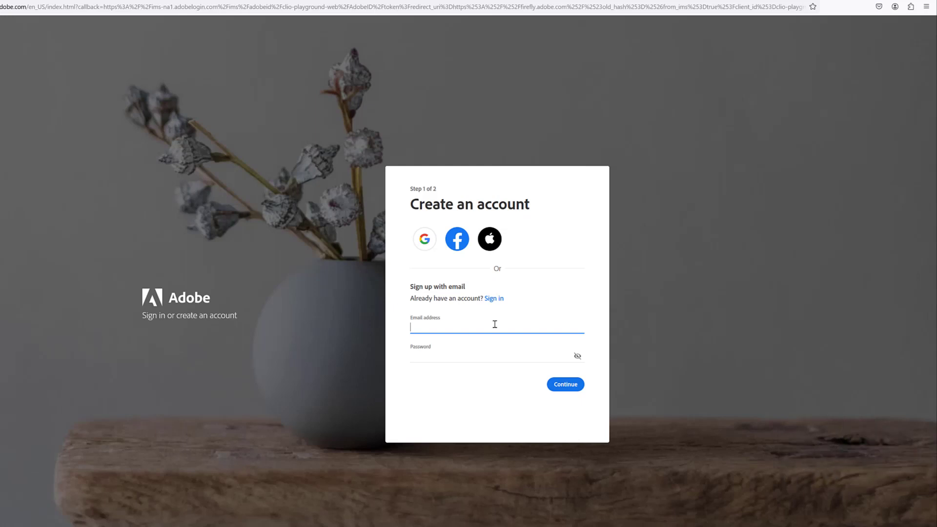
left_click(417, 353)
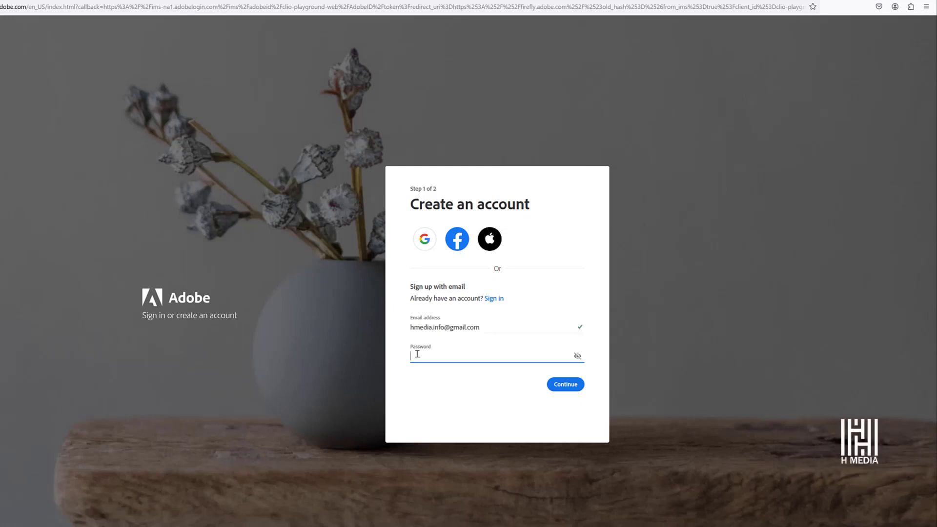
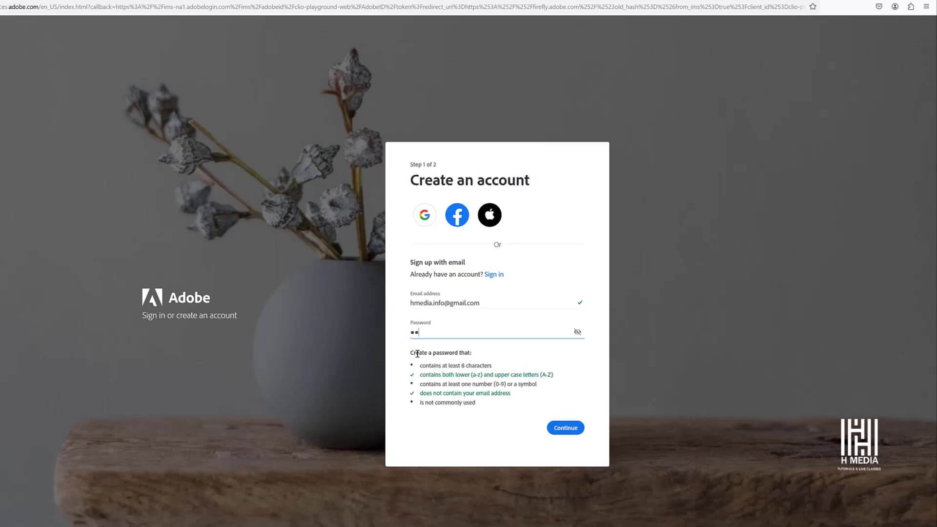
key("ctrl+v")
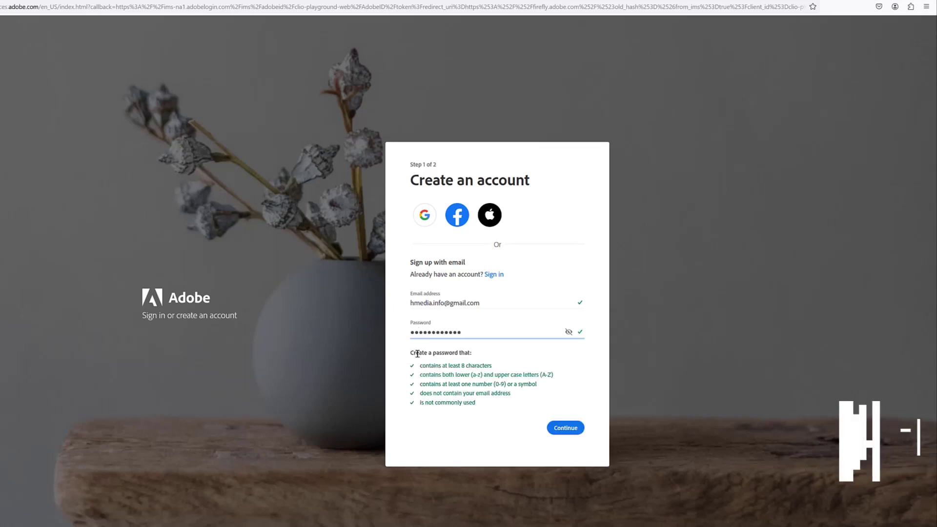
key("Return")
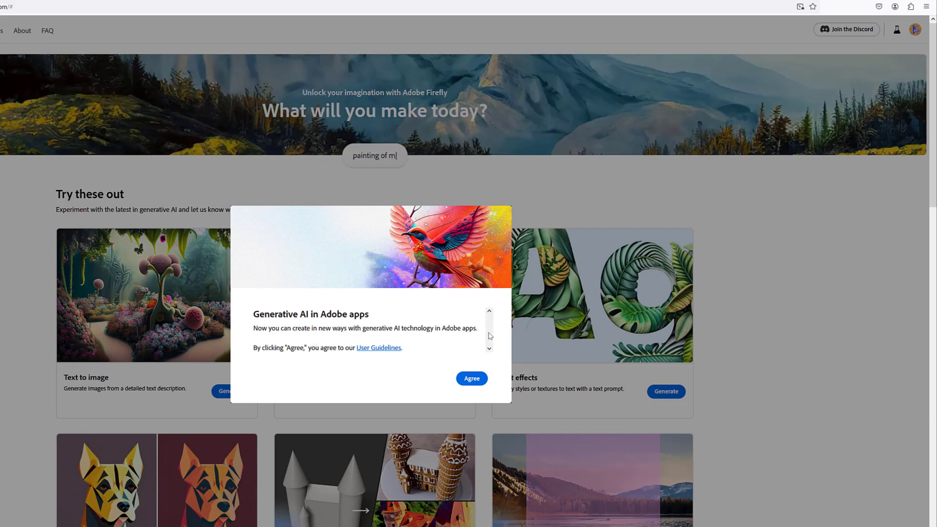
- Agree to the generative AI guidelines, finish the Generative fill beta welcome tour, and return home
left_click(472, 379)
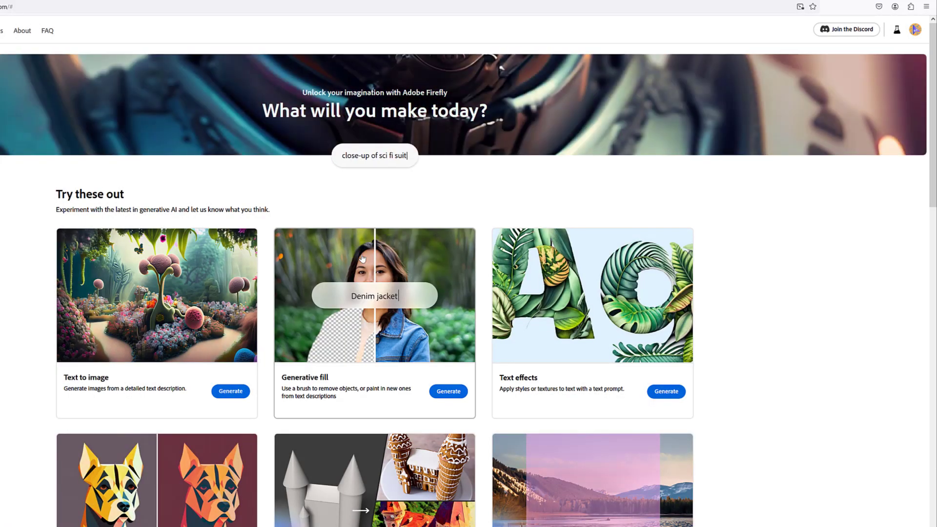
left_click(433, 396)
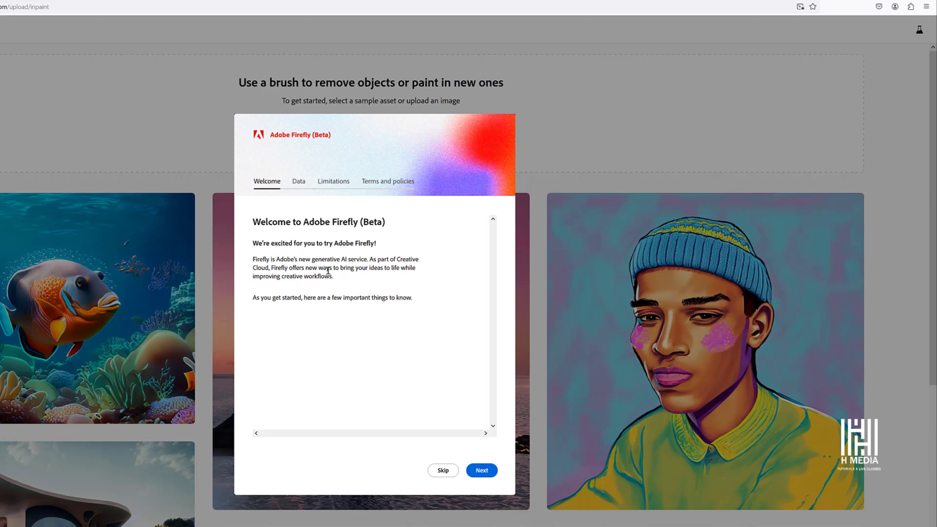
left_click(485, 472)
left_click(483, 472)
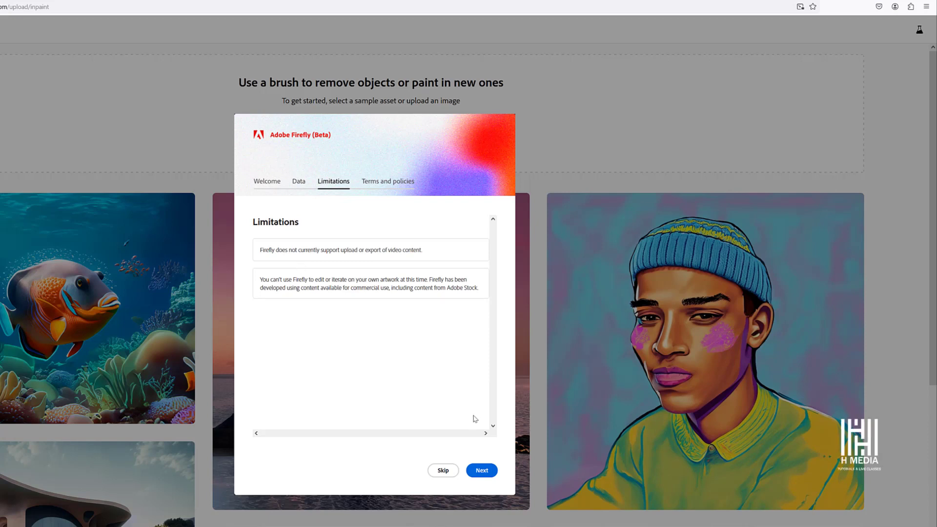
left_click(485, 475)
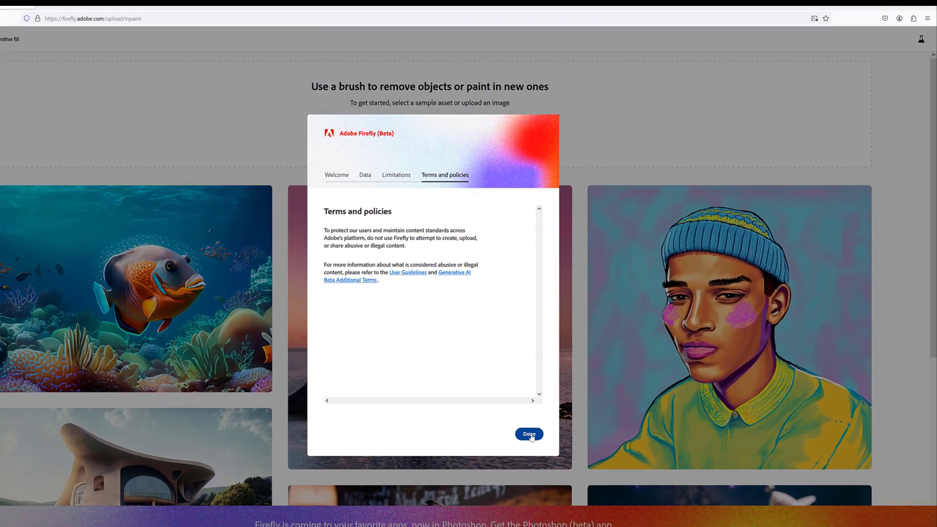
left_click(482, 471)
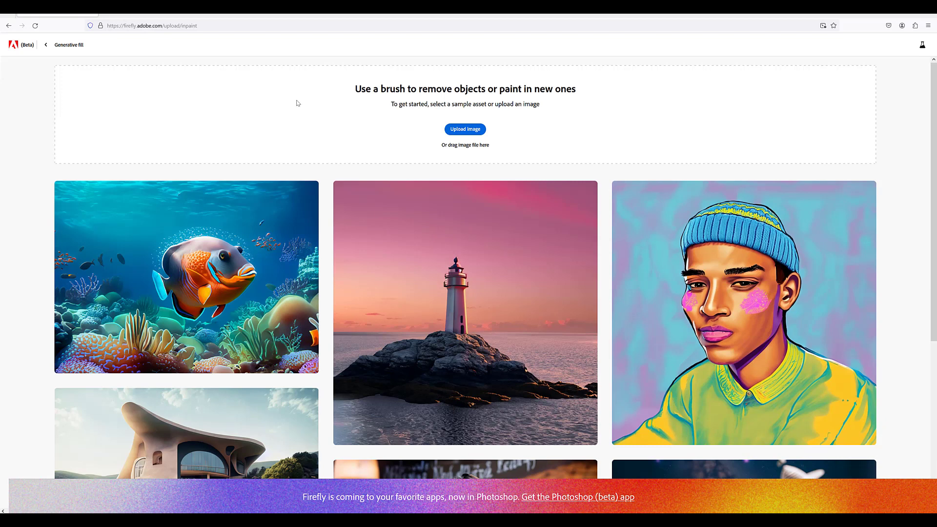
left_click(15, 46)
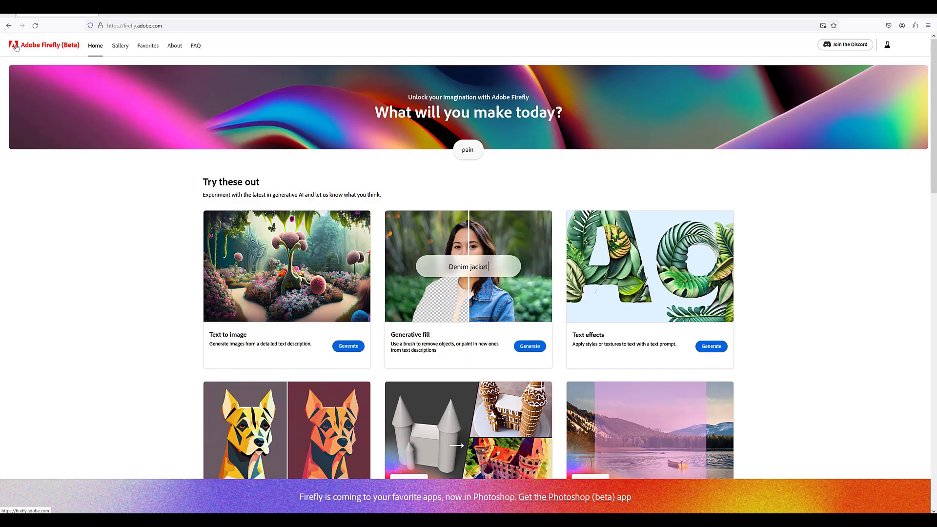